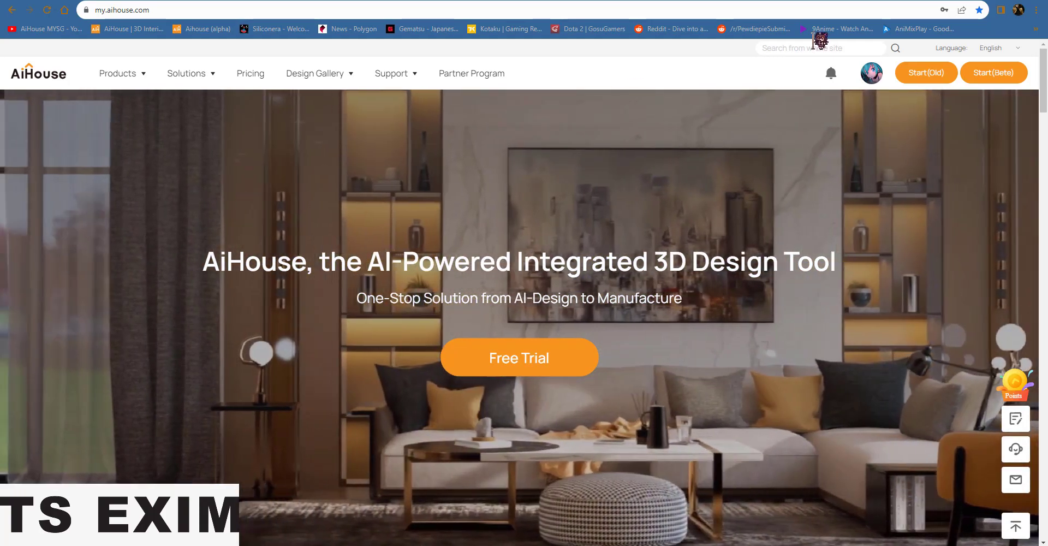
- Open product management for the new version from the account profile
click(873, 75)
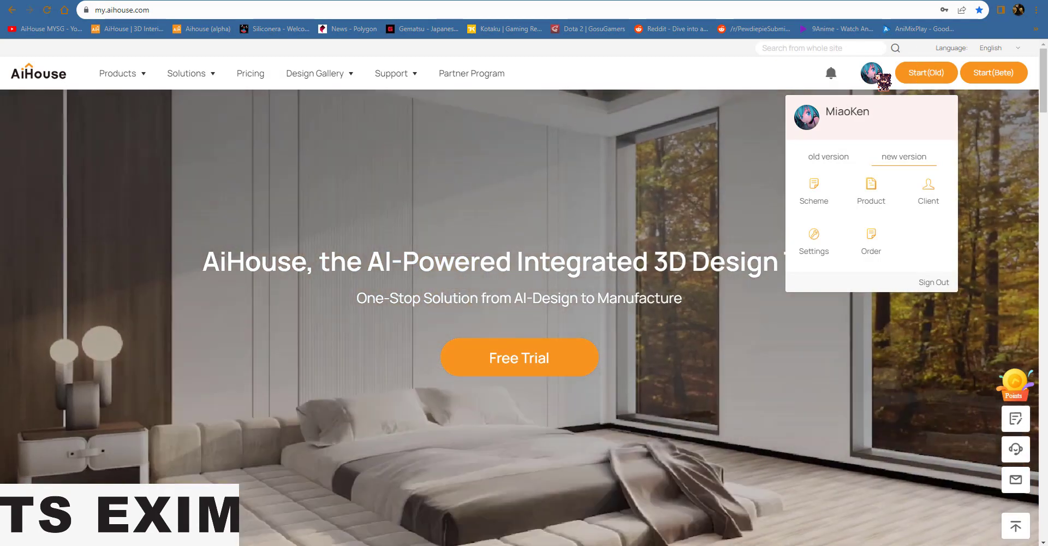
click(828, 157)
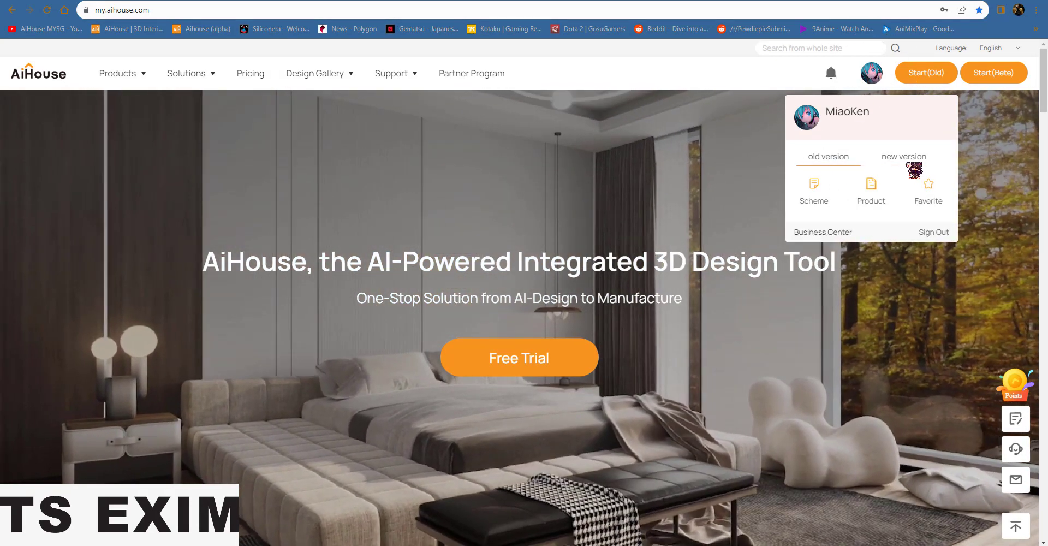
click(906, 159)
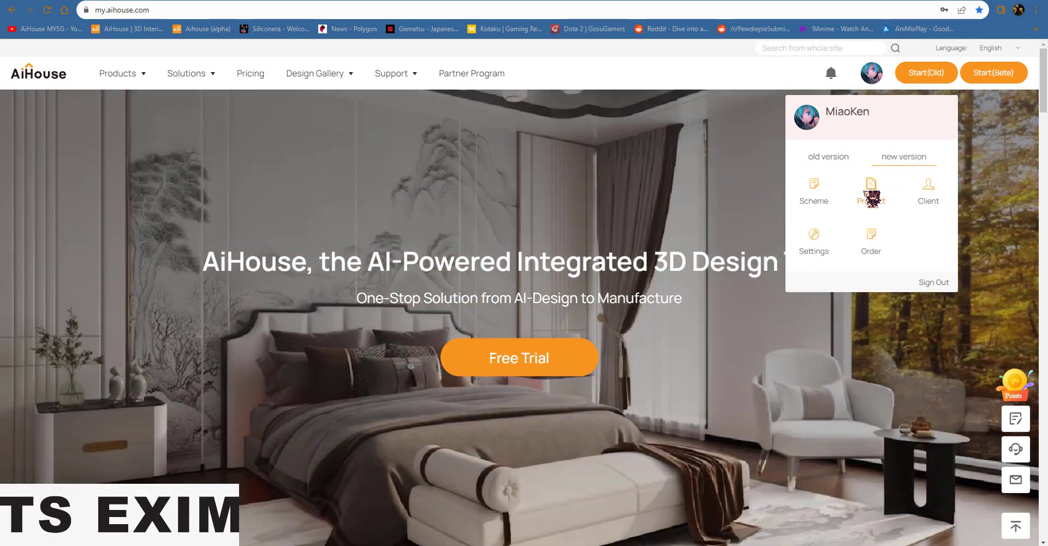
click(872, 198)
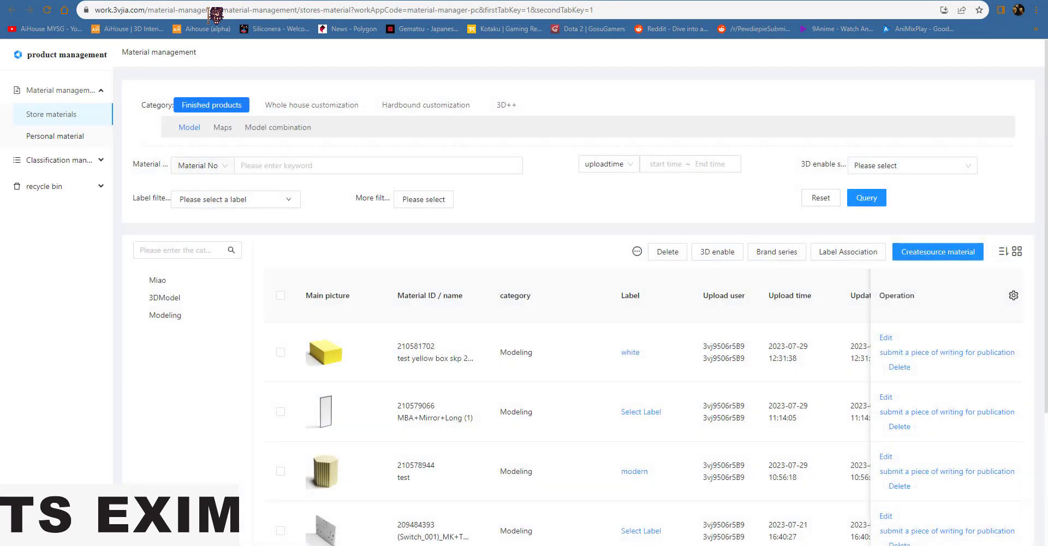
key(ctrl)
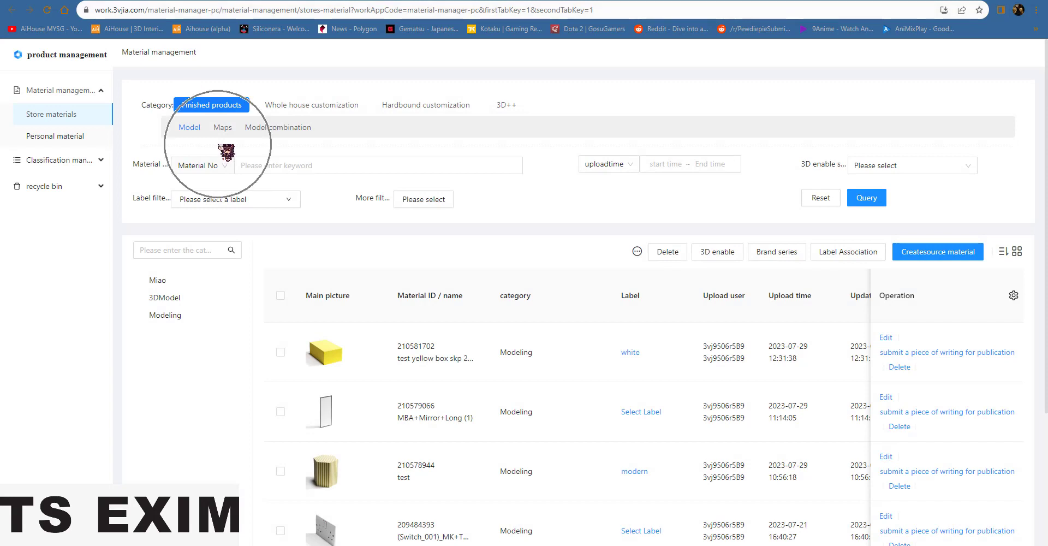
- Show the store classification list for finished product maps
click(61, 161)
key(ctrl)
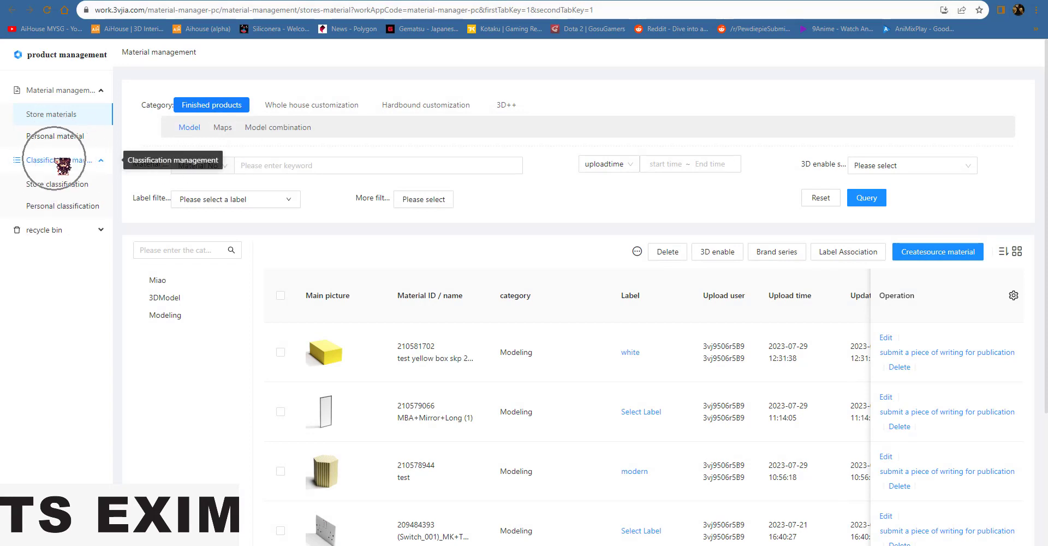
key(ctrl)
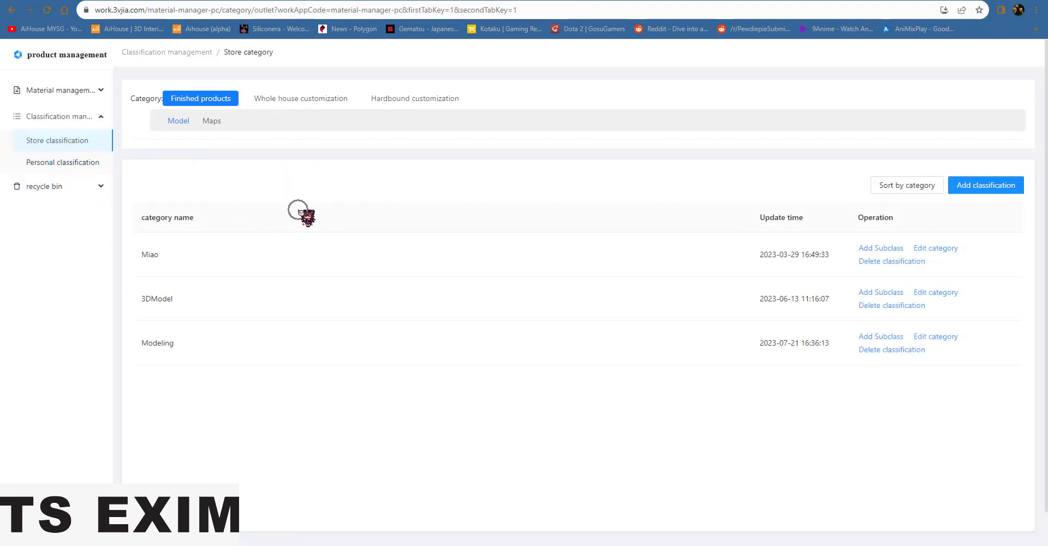
key(ctrl)
key(ctrl)
click(217, 123)
key(ctrl)
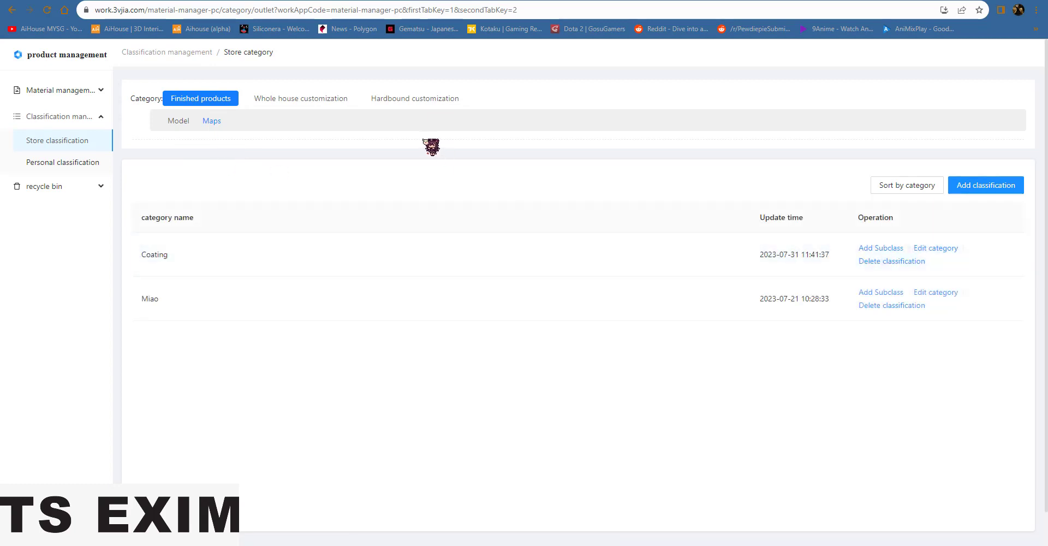
- Add a new map category named Texture and save it
click(988, 188)
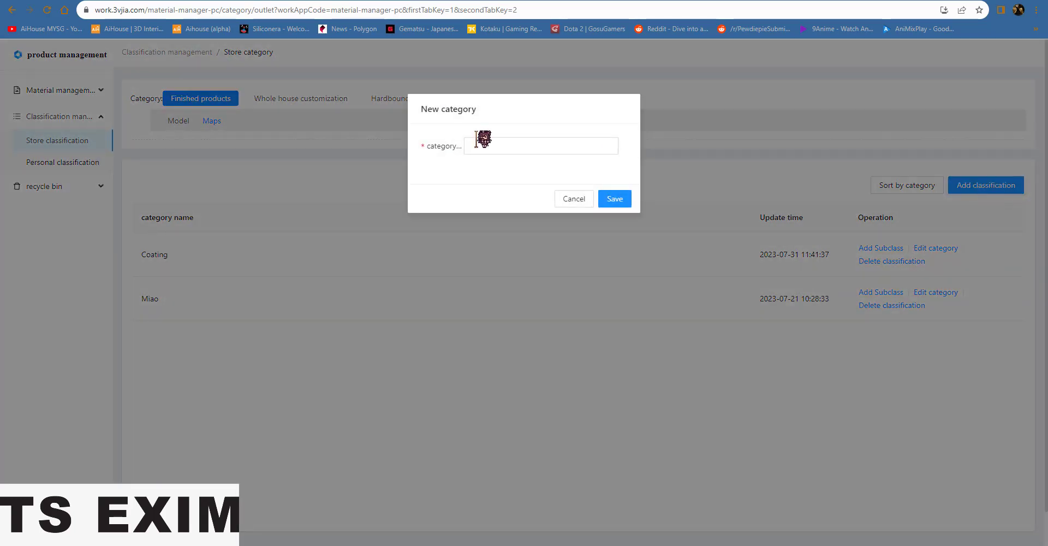
click(523, 150)
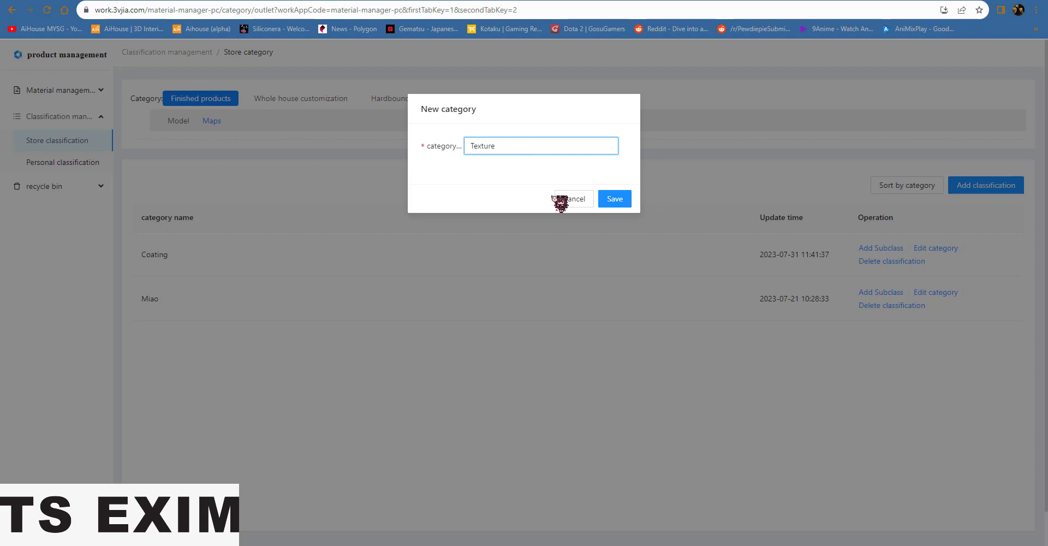
click(615, 200)
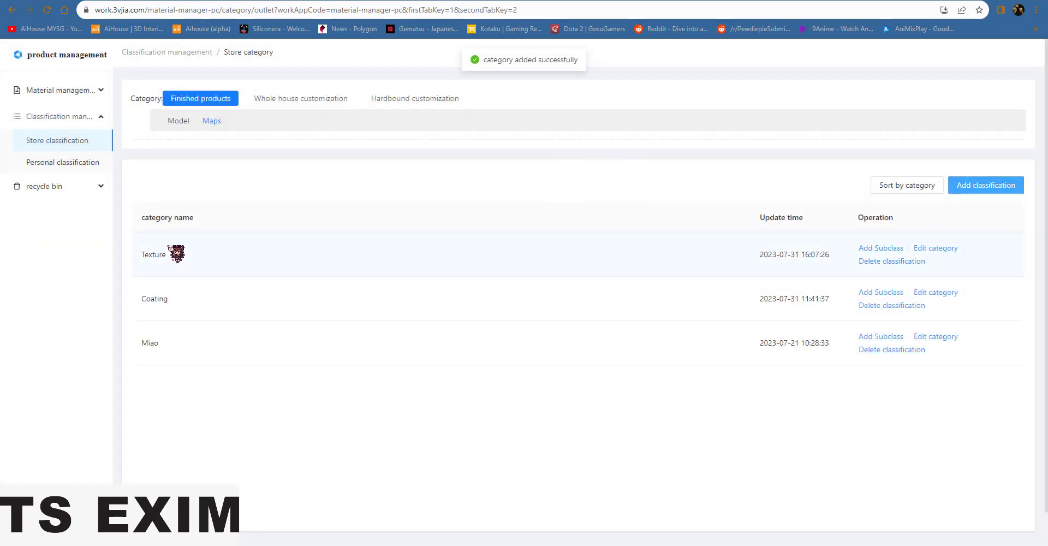
key(ctrl)
key(ctrl)
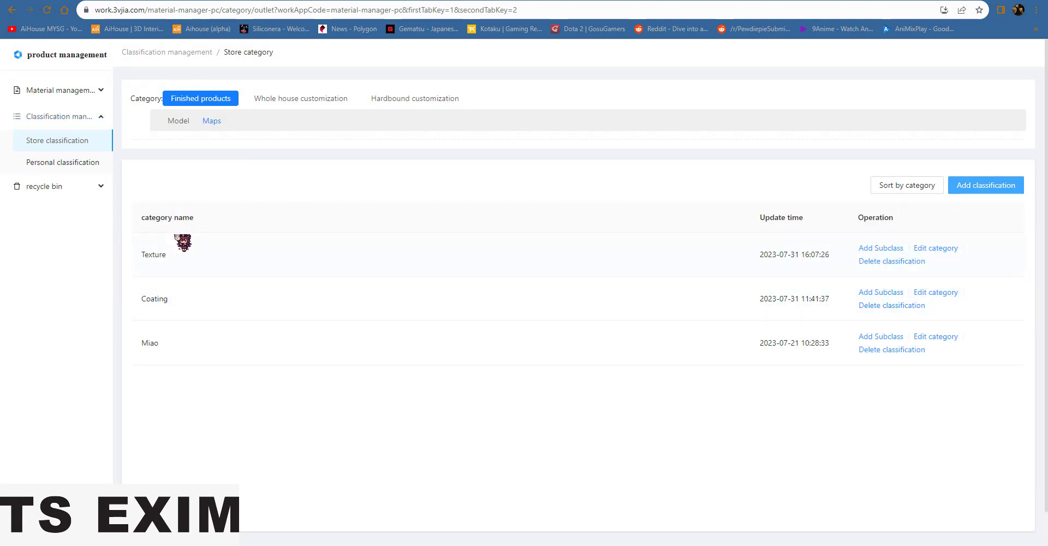
- Show the store materials for finished product maps
click(55, 94)
click(65, 117)
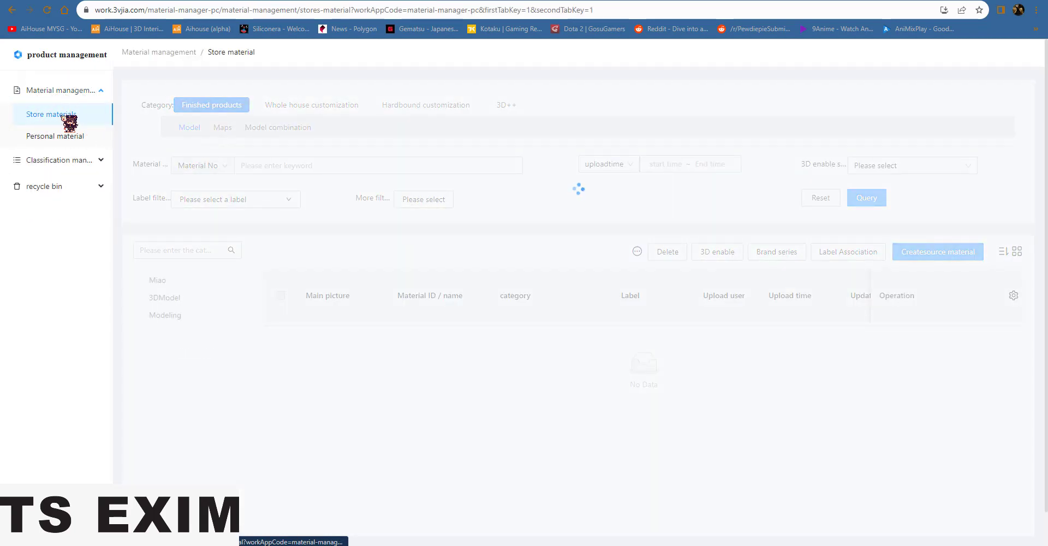
click(60, 115)
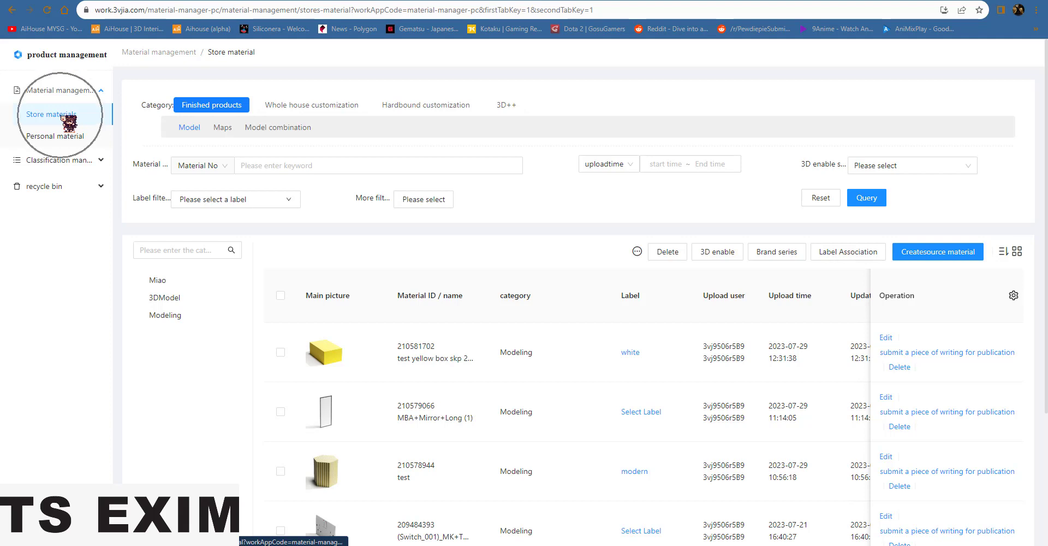
click(181, 128)
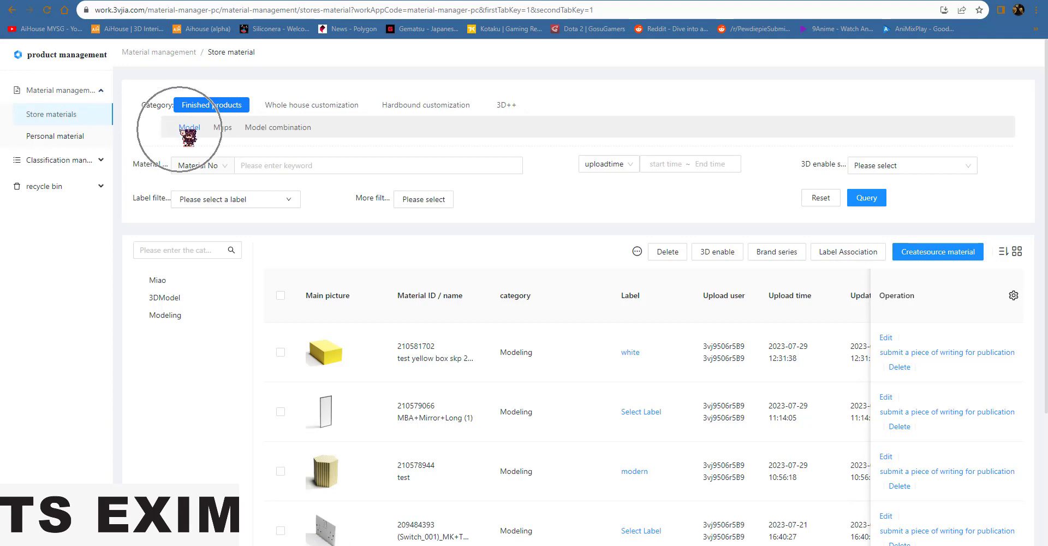
click(224, 128)
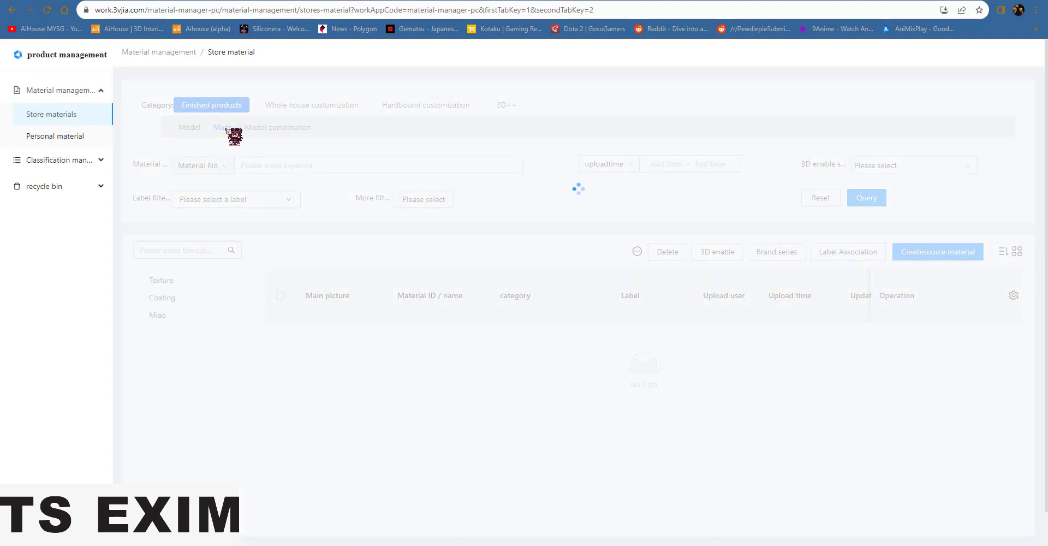
click(225, 129)
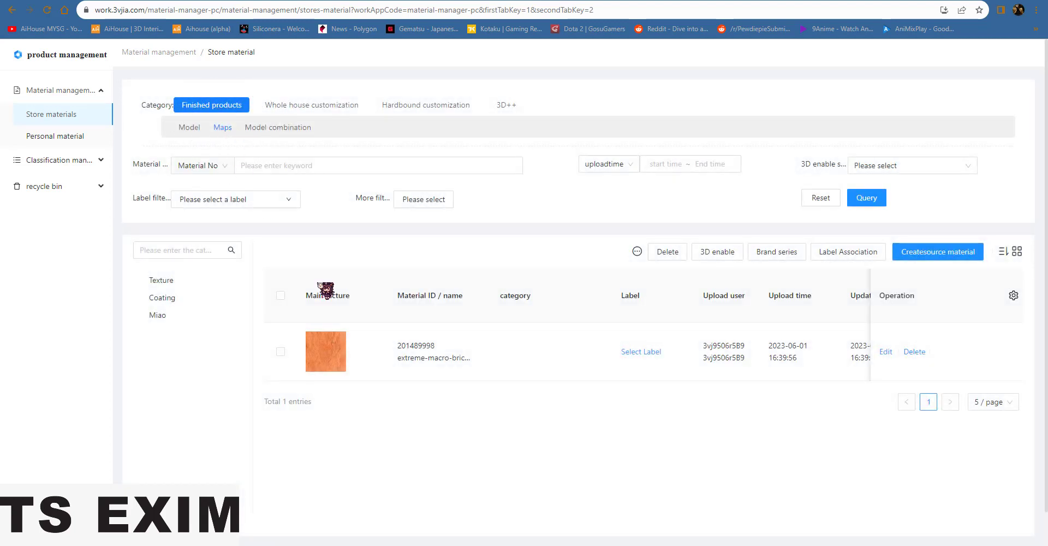
- Start creating a source material of the Texture mapping type for single upload
click(947, 256)
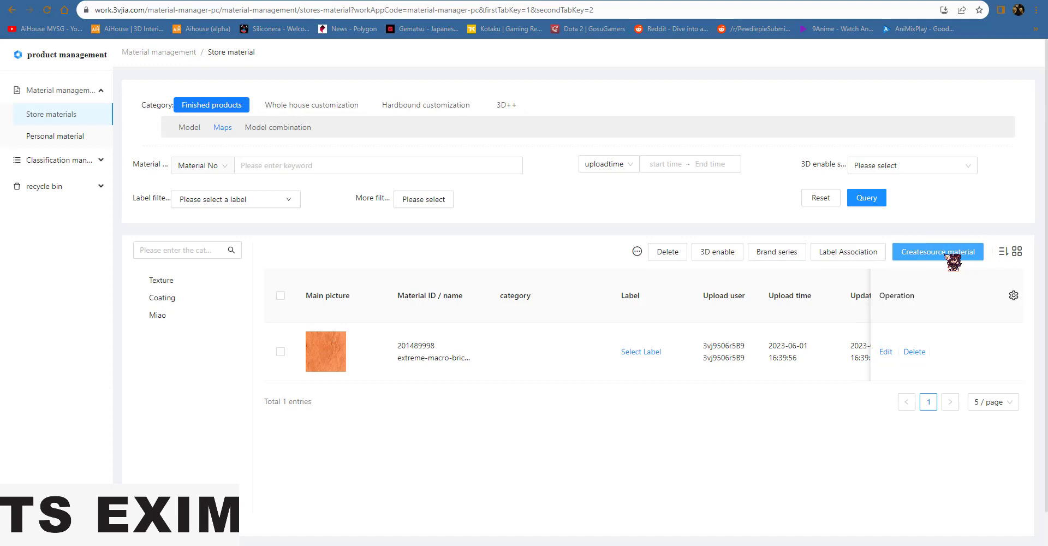
click(953, 261)
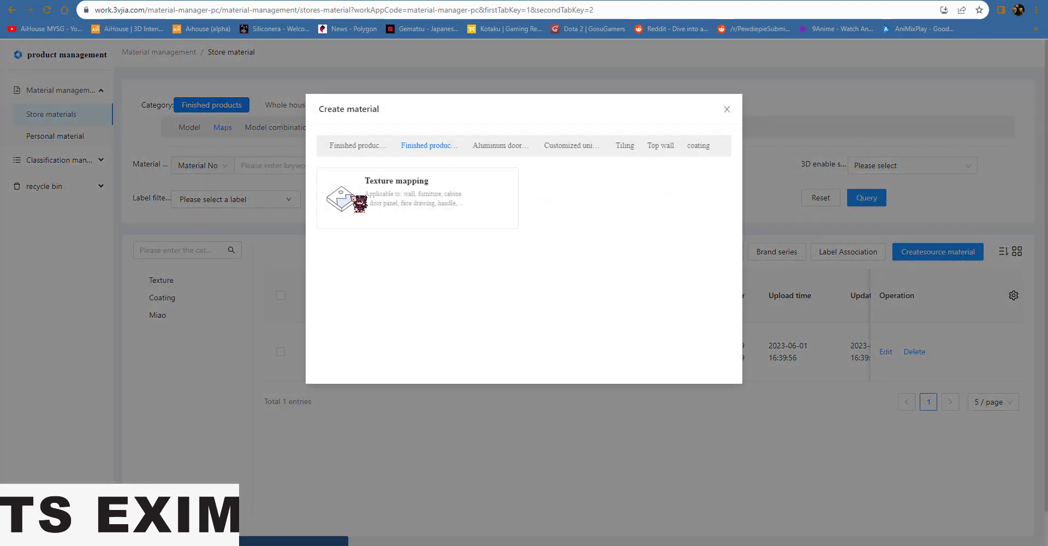
click(350, 195)
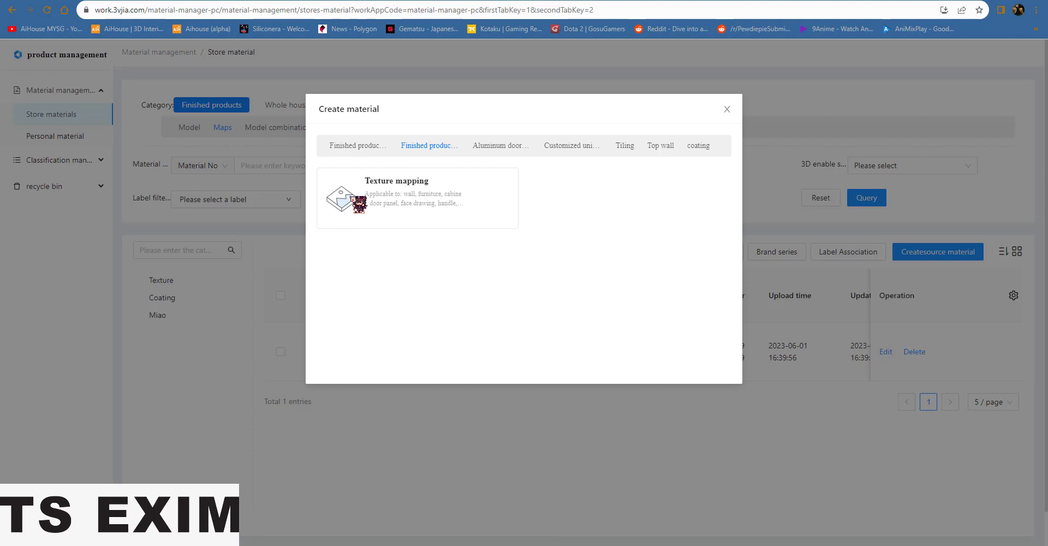
click(359, 203)
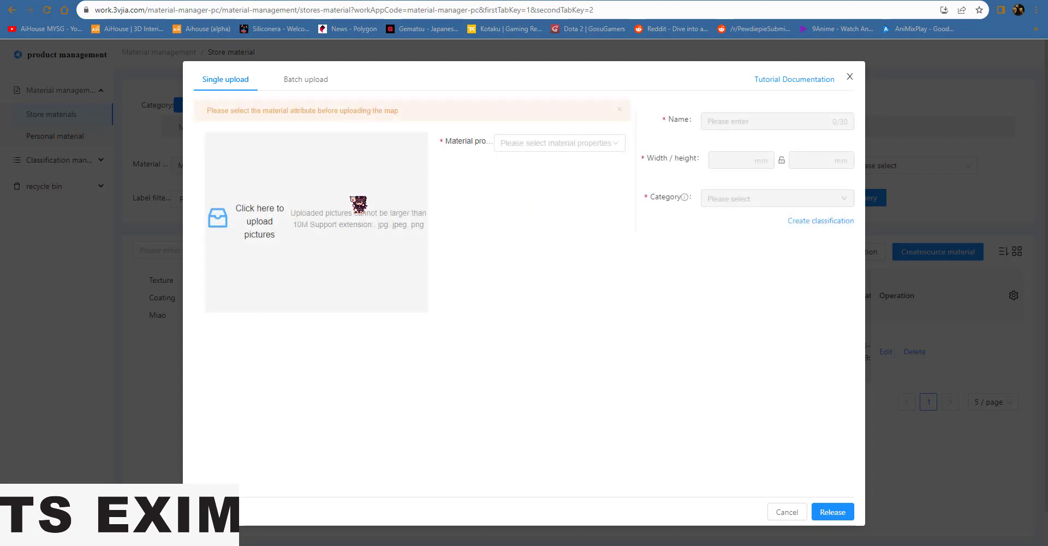
click(430, 219)
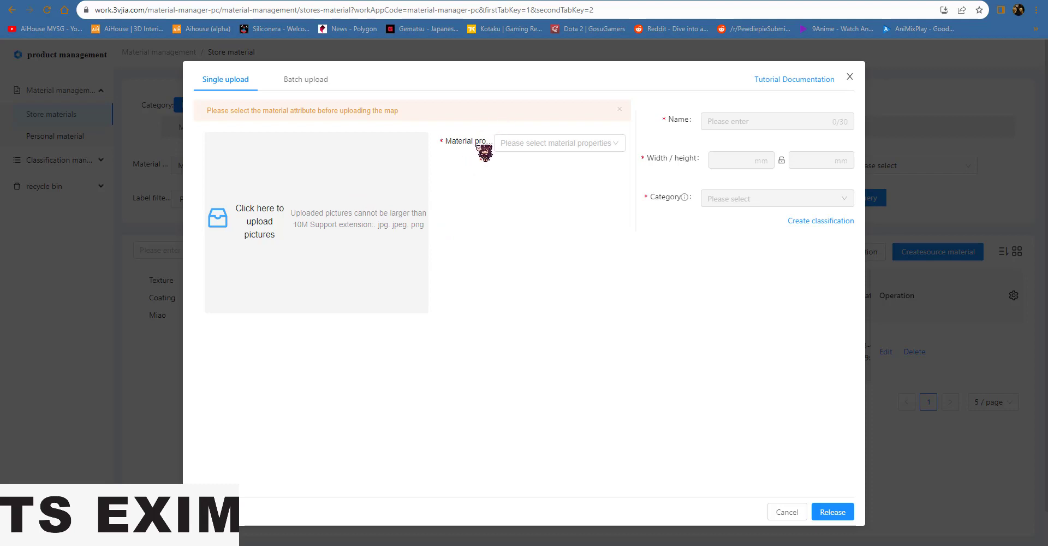
- Set the material property to New material / wood / solid wood / 0.7 Matte solid wood
click(557, 146)
click(534, 167)
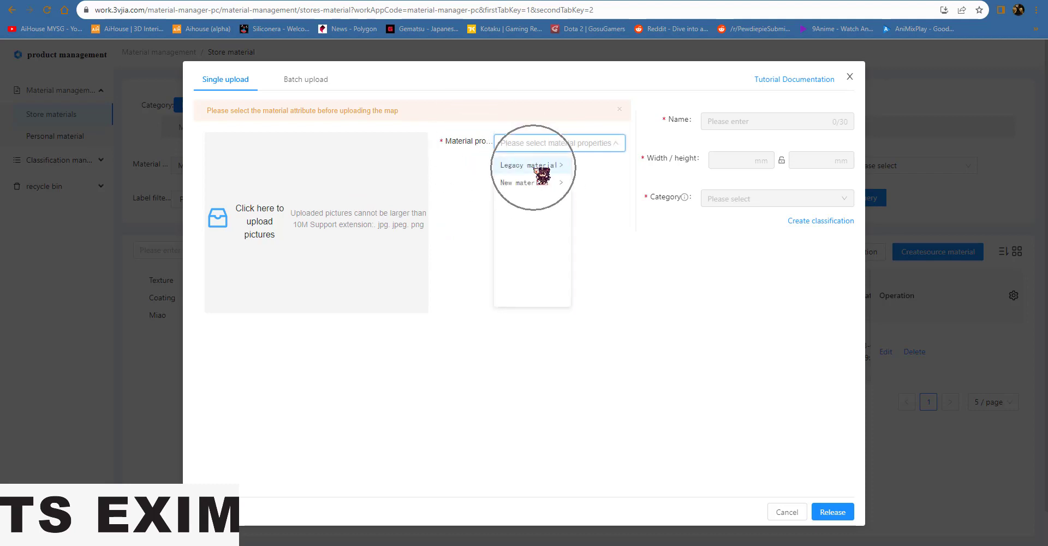
click(578, 166)
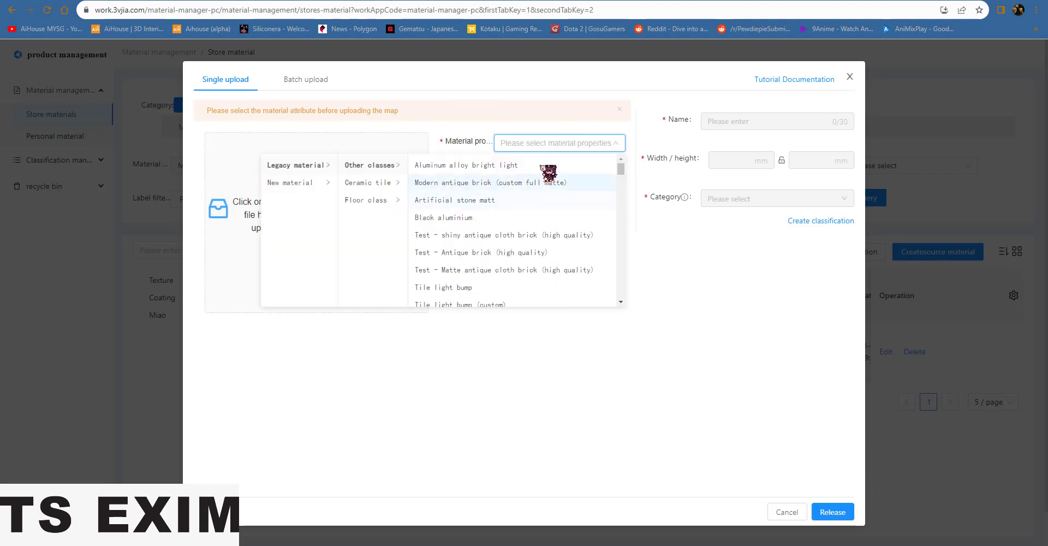
click(381, 185)
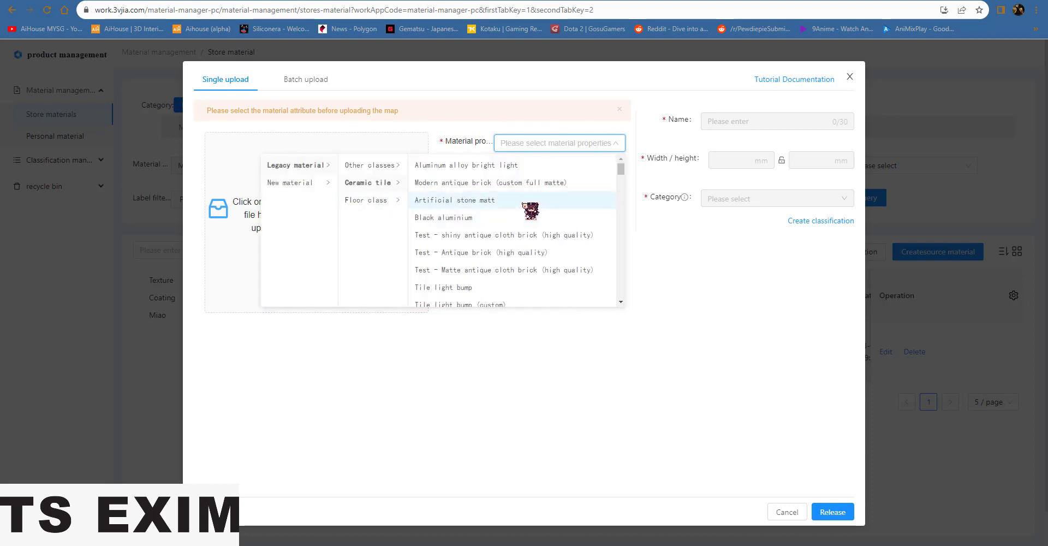
click(294, 184)
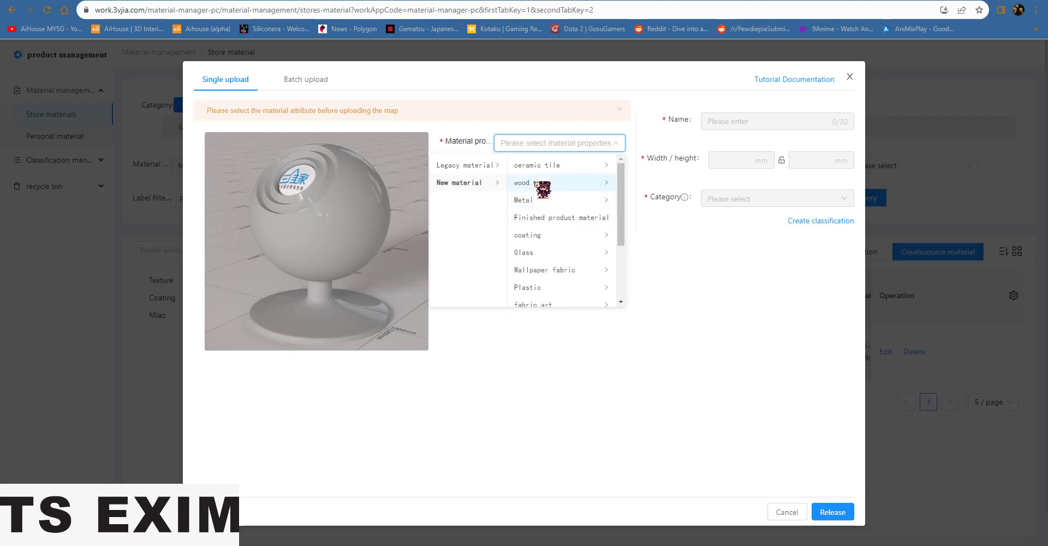
click(540, 185)
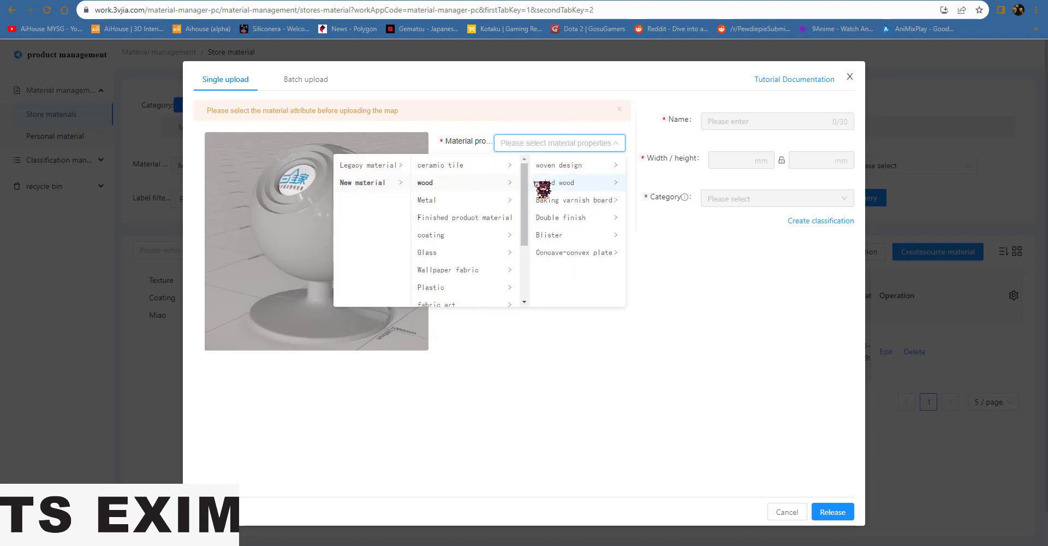
click(586, 188)
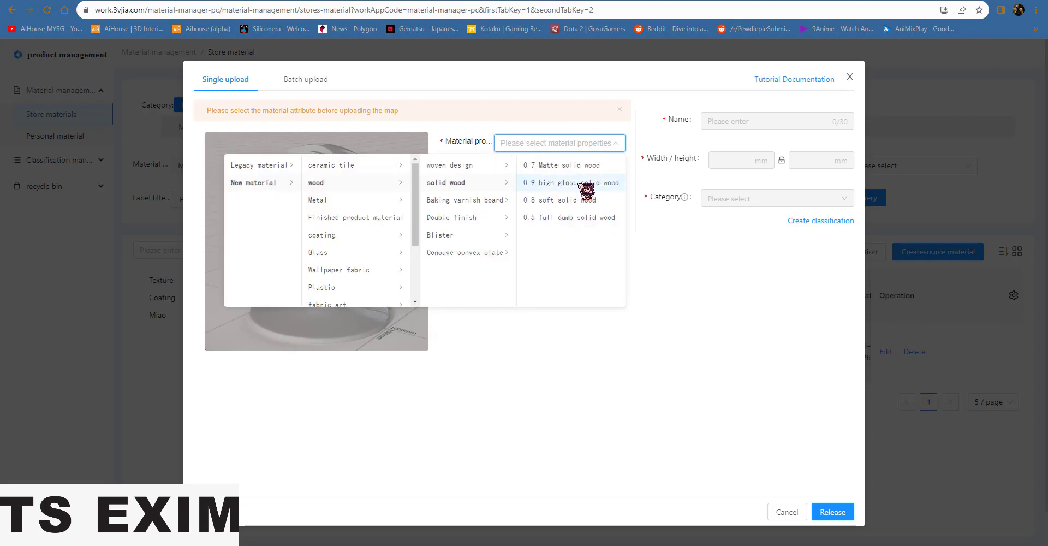
click(578, 169)
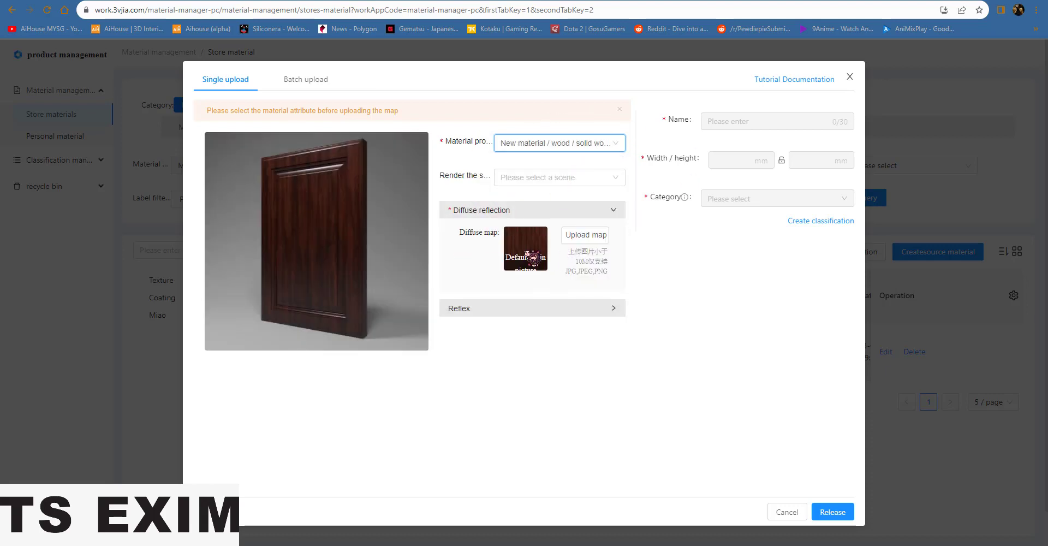
- Upload SeamlessOak.jpg from the Wood folder as the diffuse map
click(592, 240)
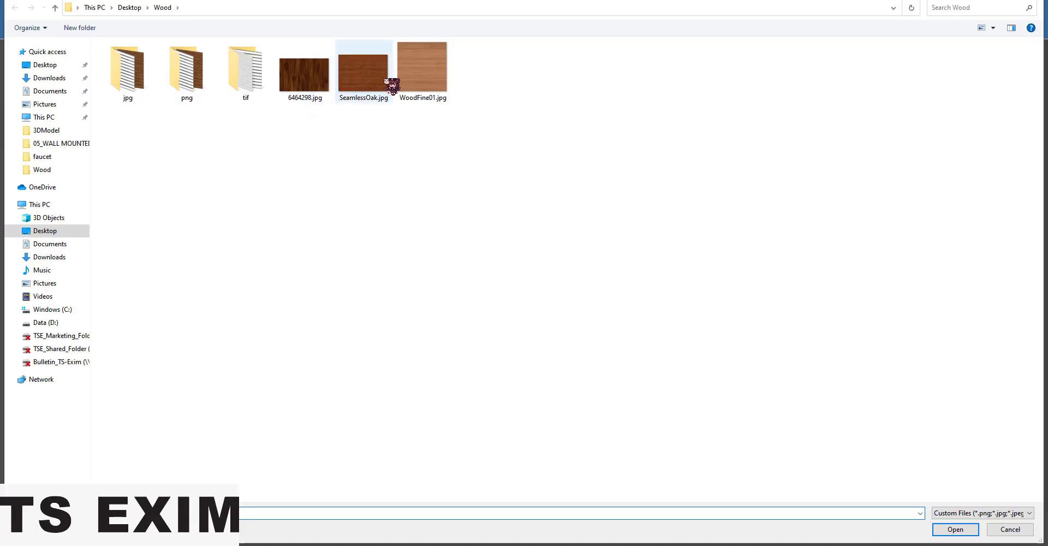
click(387, 86)
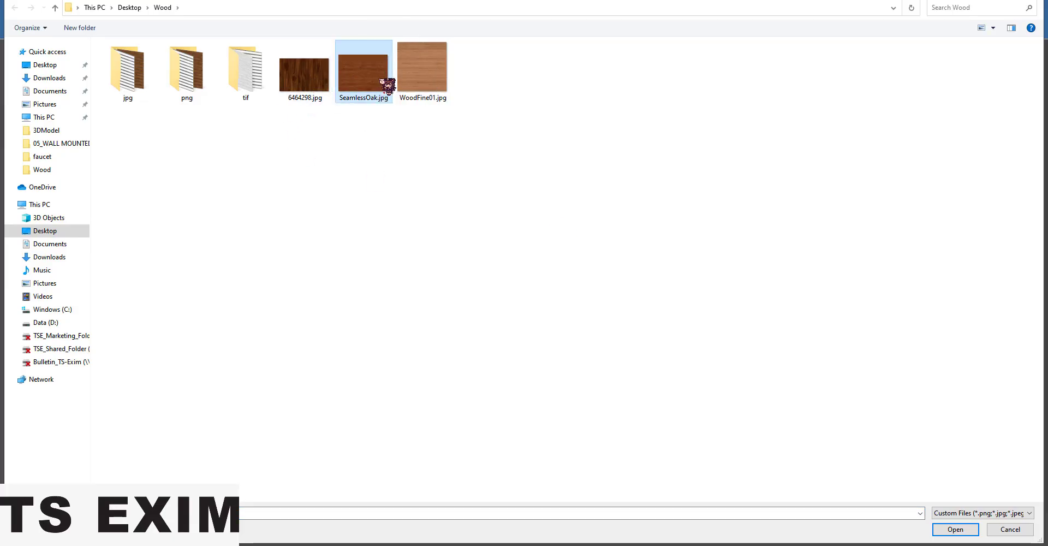
double_click(388, 85)
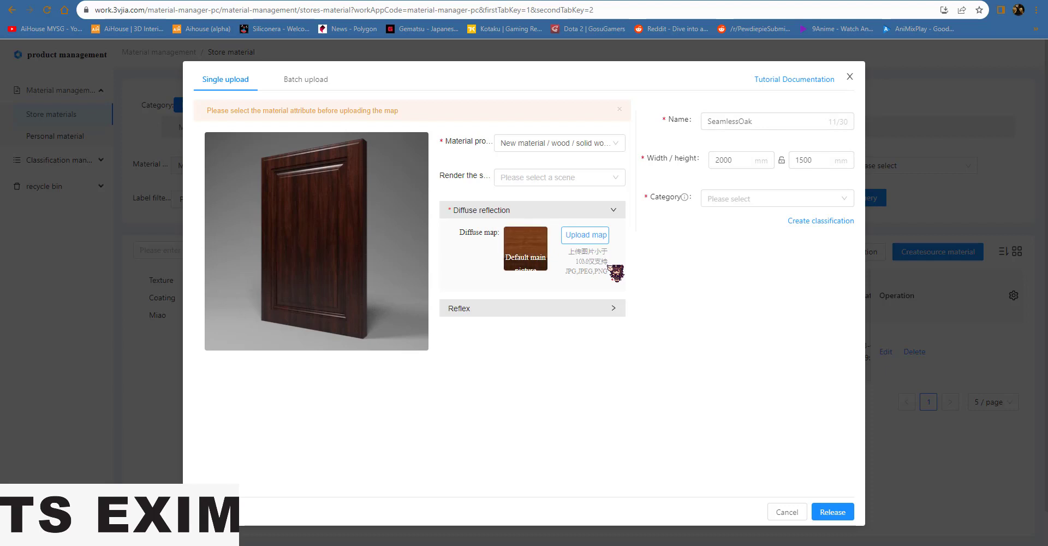
click(525, 269)
- Set the render scene to Wood and request a preview of the material effect
click(538, 181)
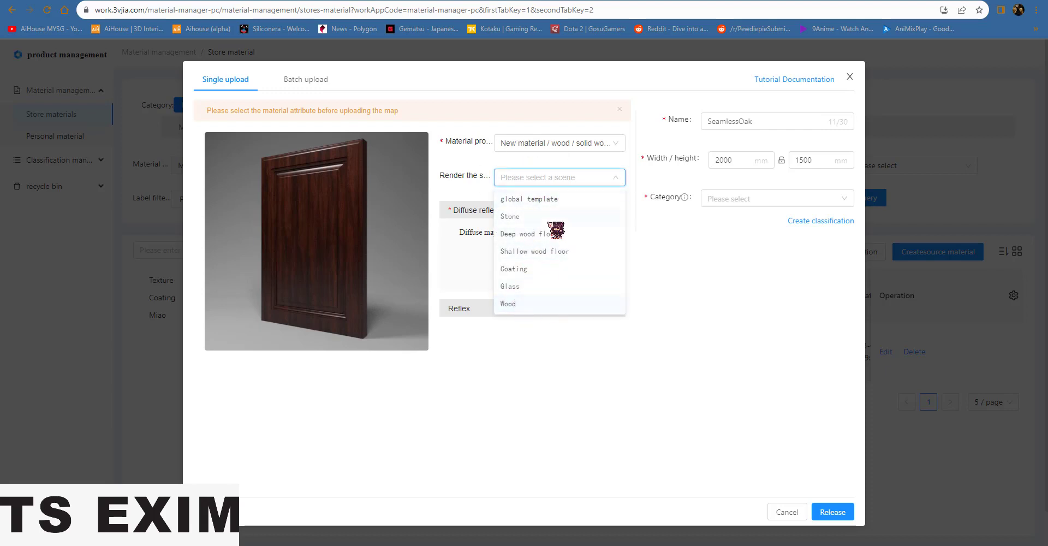
click(528, 306)
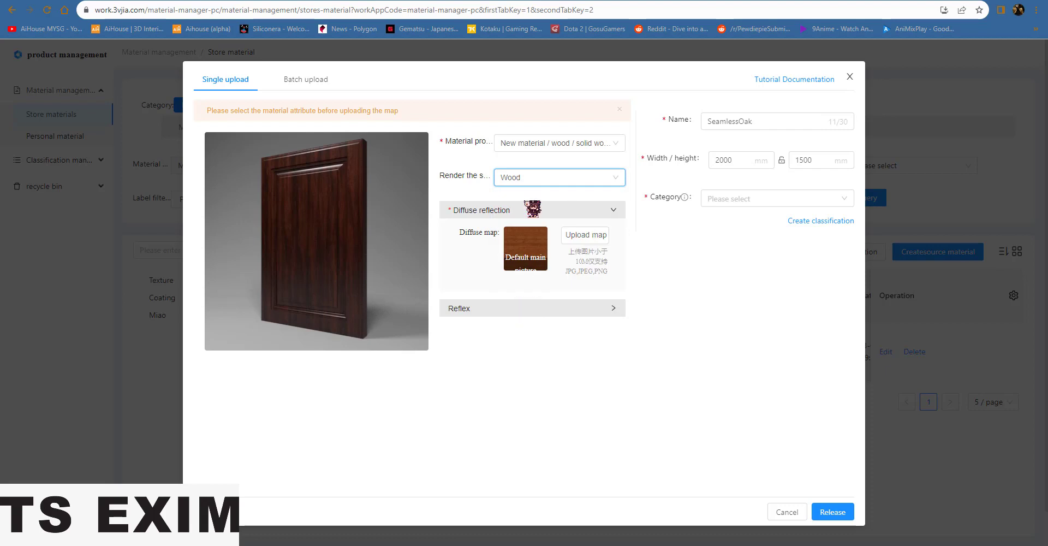
click(308, 252)
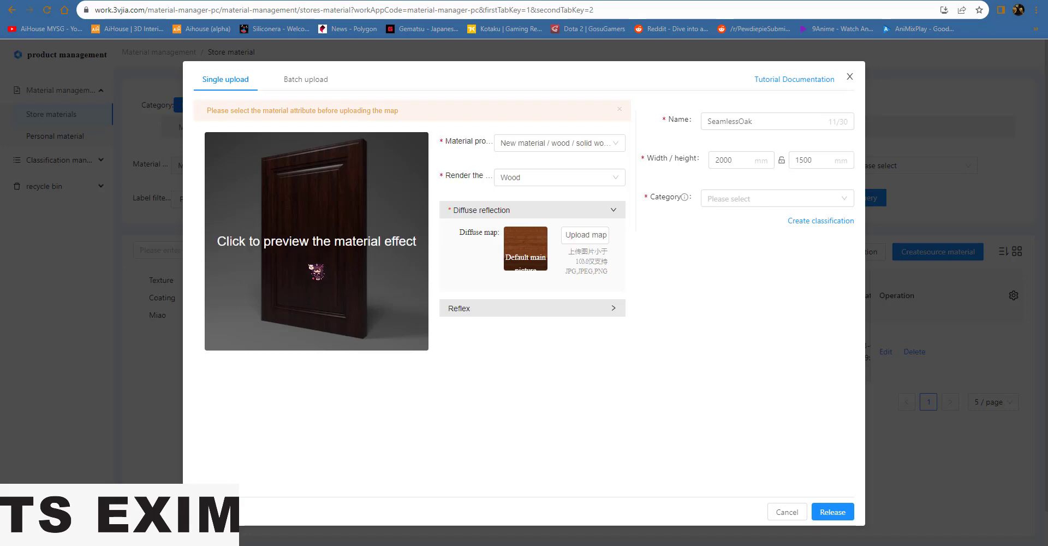
- Preview the SeamlessOak material effect on the door panel and review its name, width and height
click(317, 271)
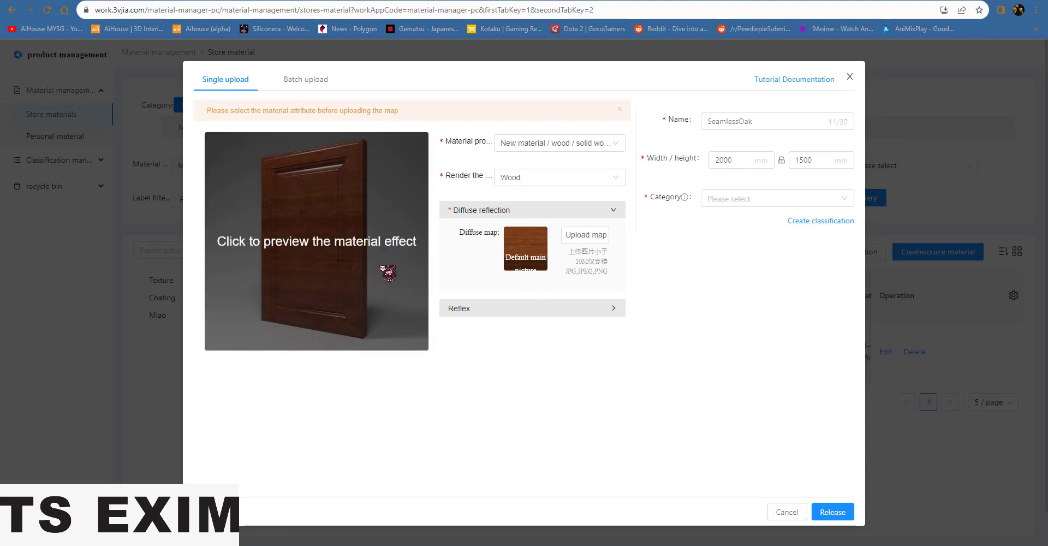
click(306, 260)
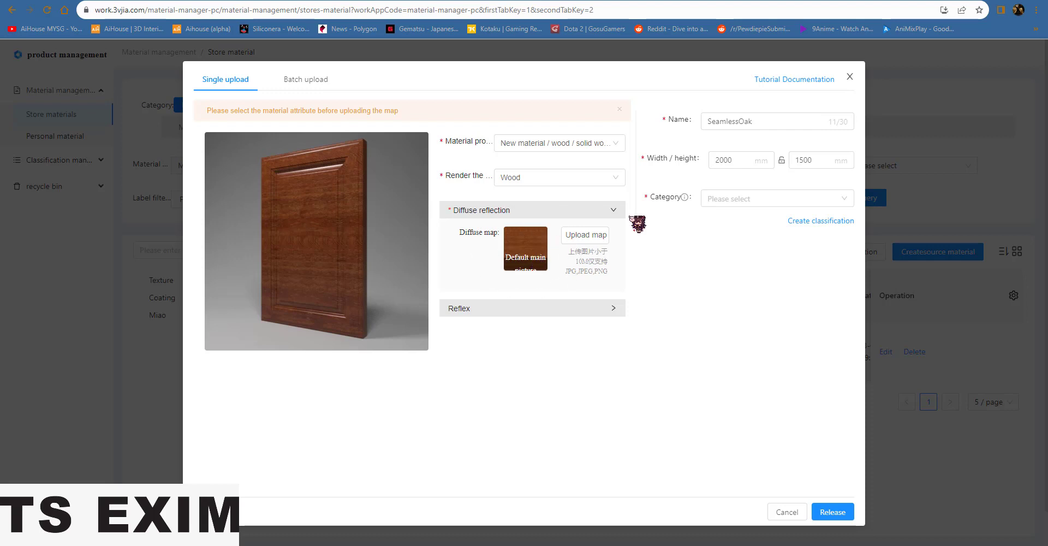
click(749, 160)
click(808, 162)
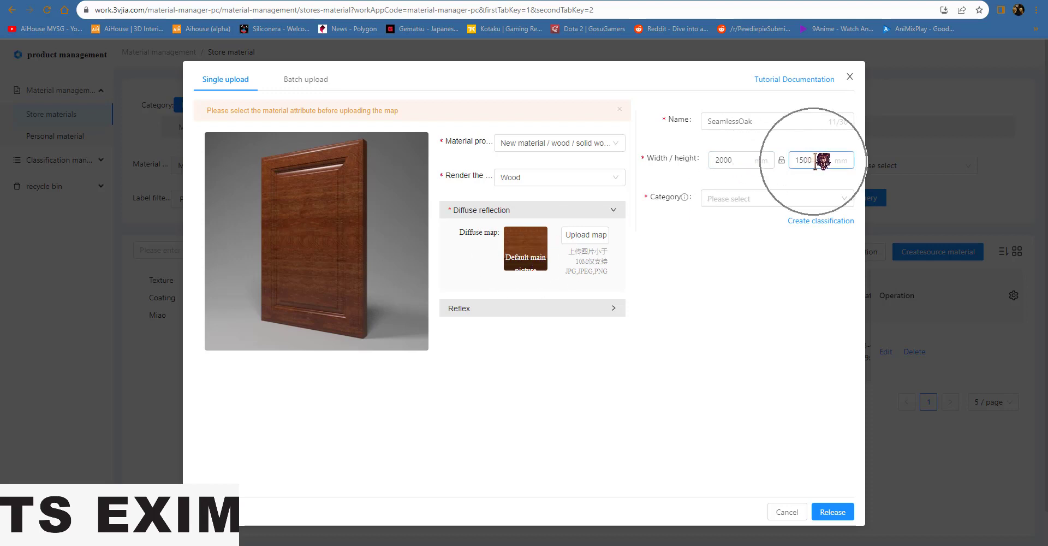
click(748, 121)
click(768, 122)
- Assign the SeamlessOak material to the Texture category, release it and choose to continue publishing
click(730, 200)
click(733, 221)
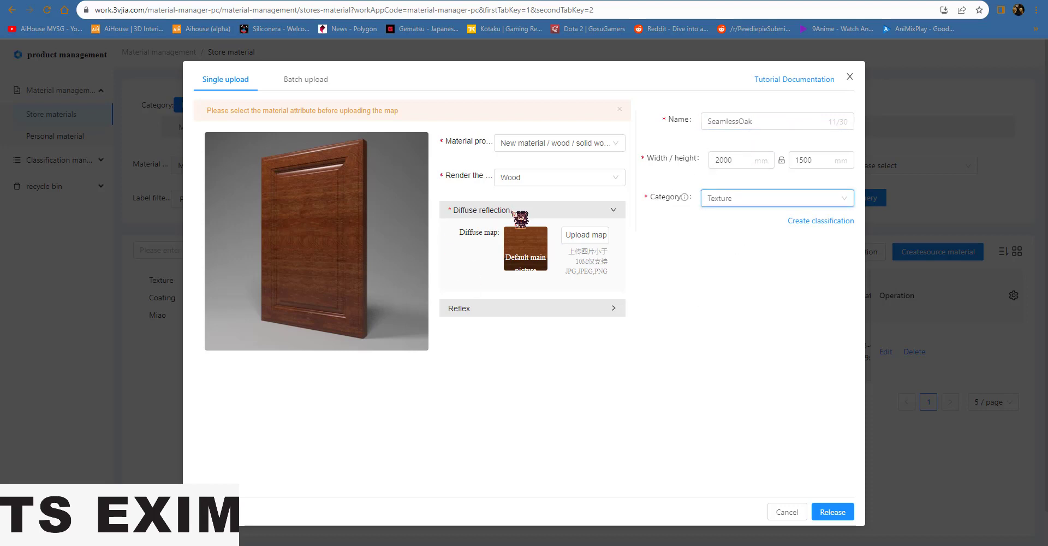
click(846, 512)
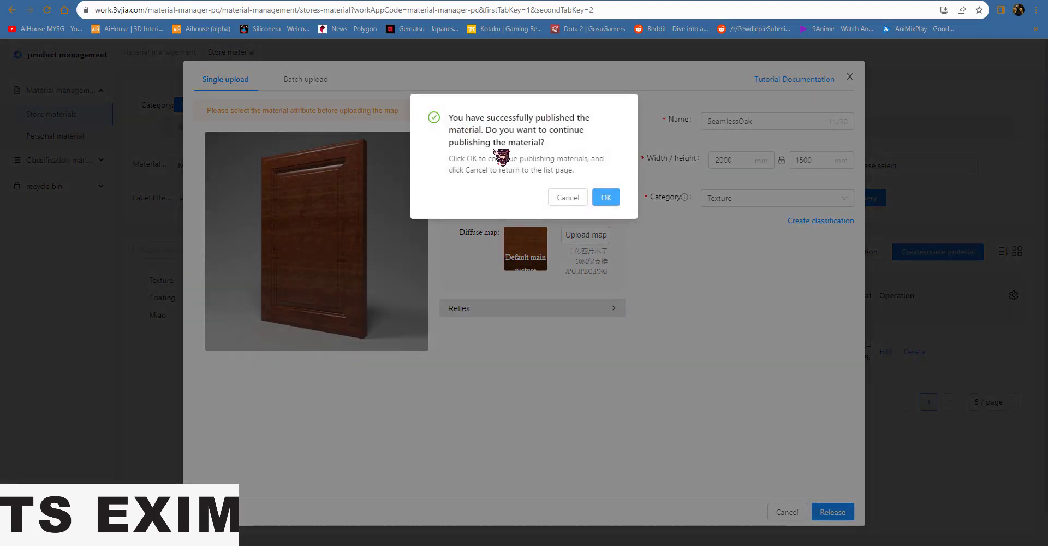
click(606, 201)
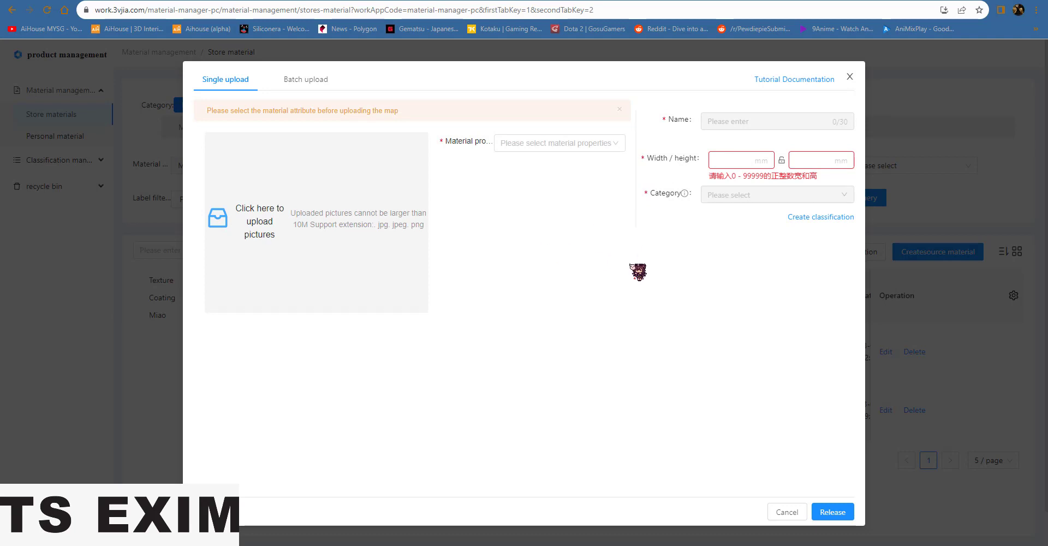
- Add the three wood images from the desktop Wood folder to a batch upload
click(306, 80)
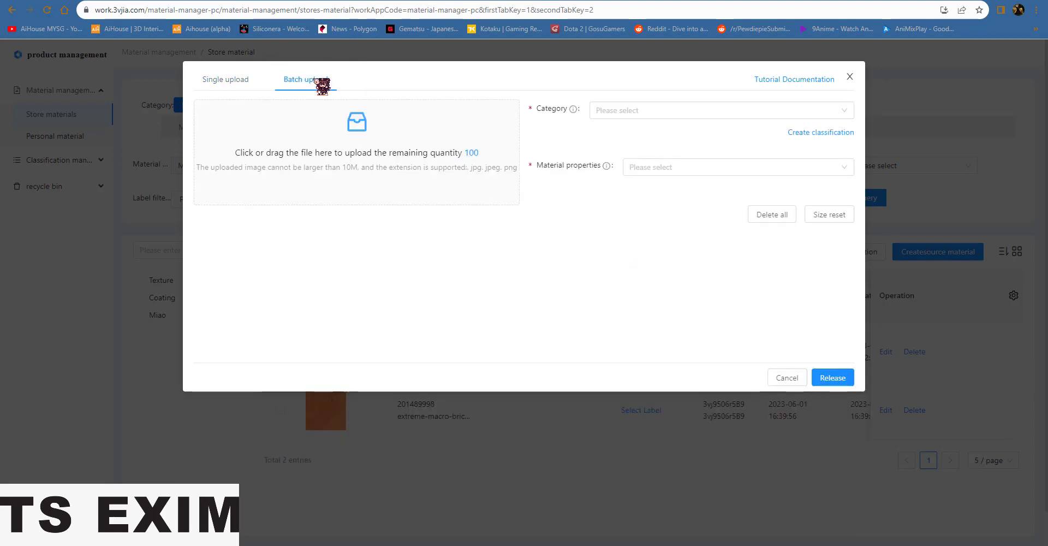
click(349, 137)
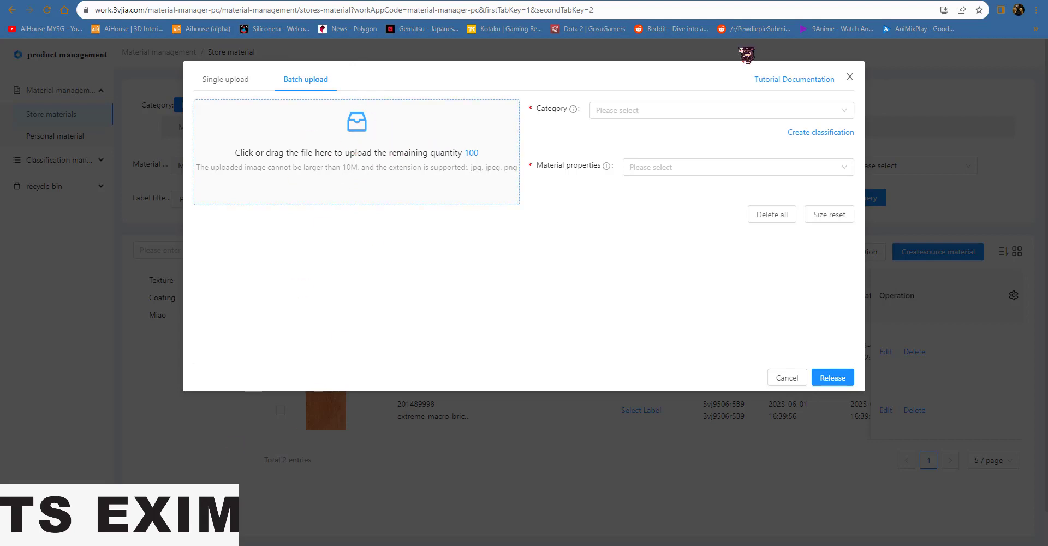
click(993, 1)
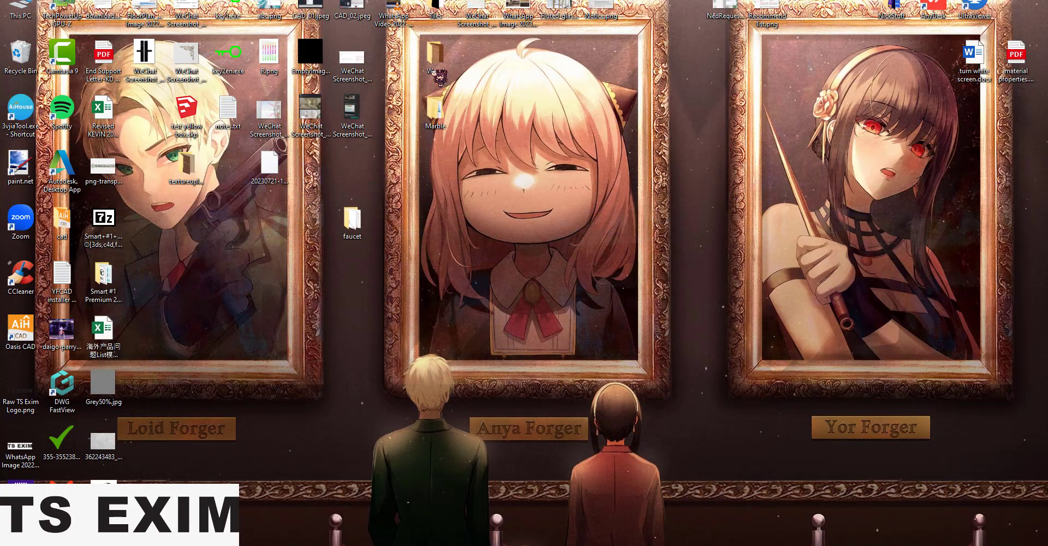
double_click(442, 67)
drag(678, 262, 464, 148)
drag(492, 180, 467, 162)
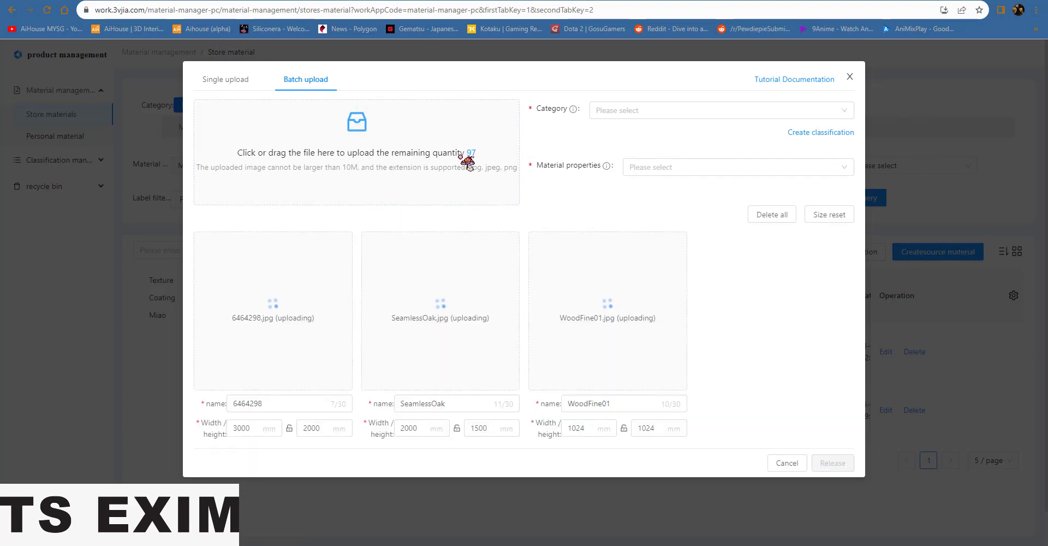
- Set the batch's category to Texture and its material properties to New material / wood / solid wood, 0.7 Matte solid wood
click(682, 112)
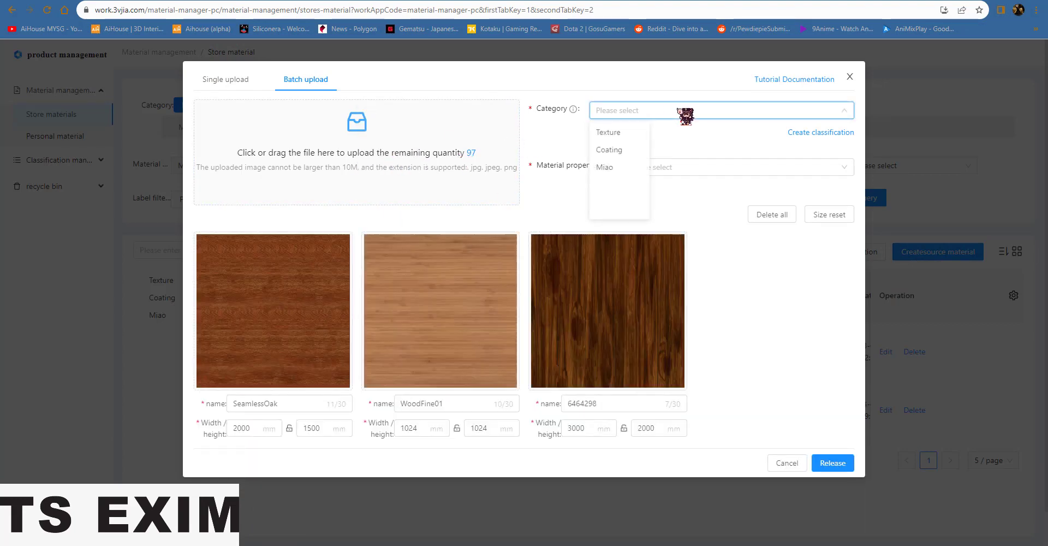
click(621, 133)
click(644, 167)
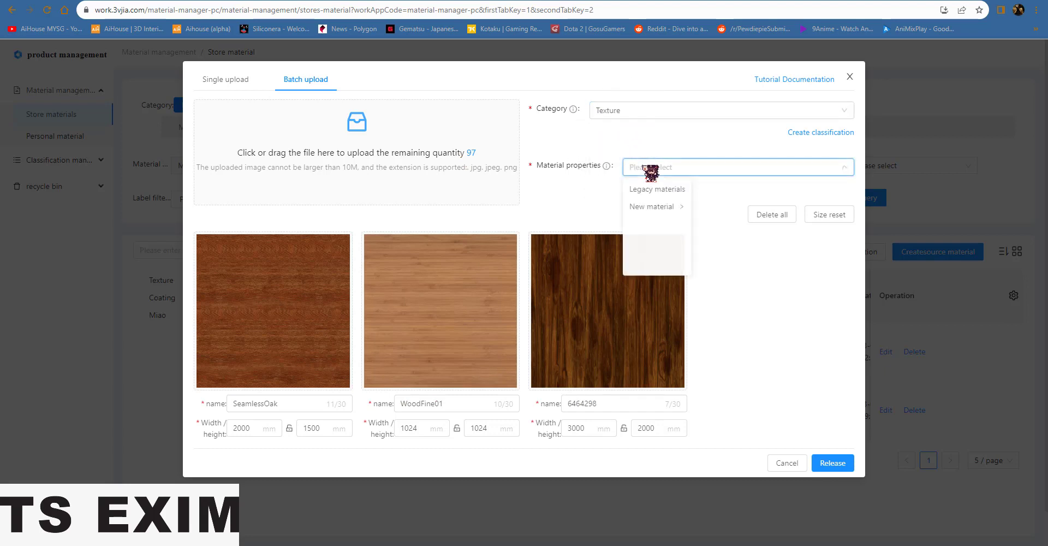
click(659, 210)
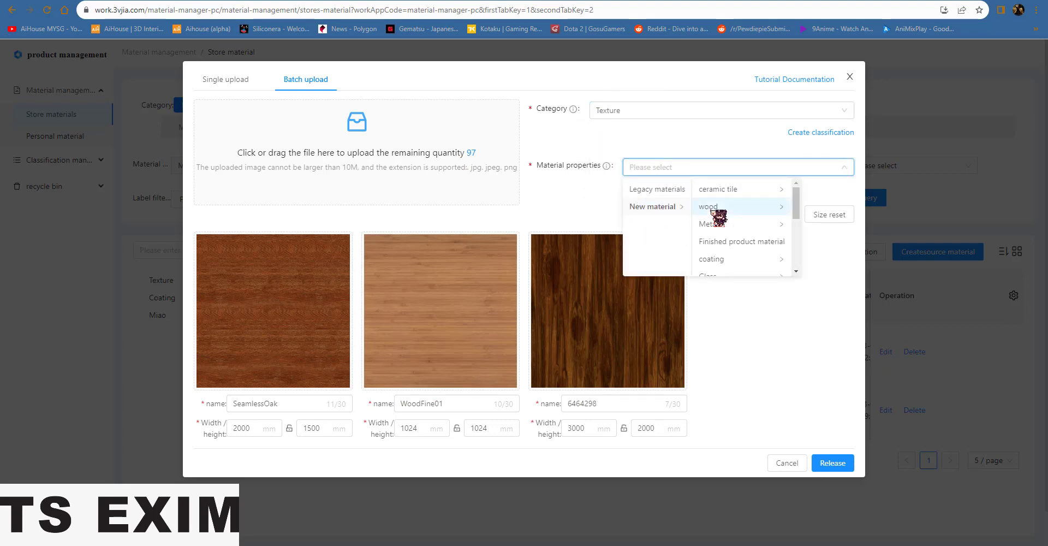
click(712, 211)
click(862, 210)
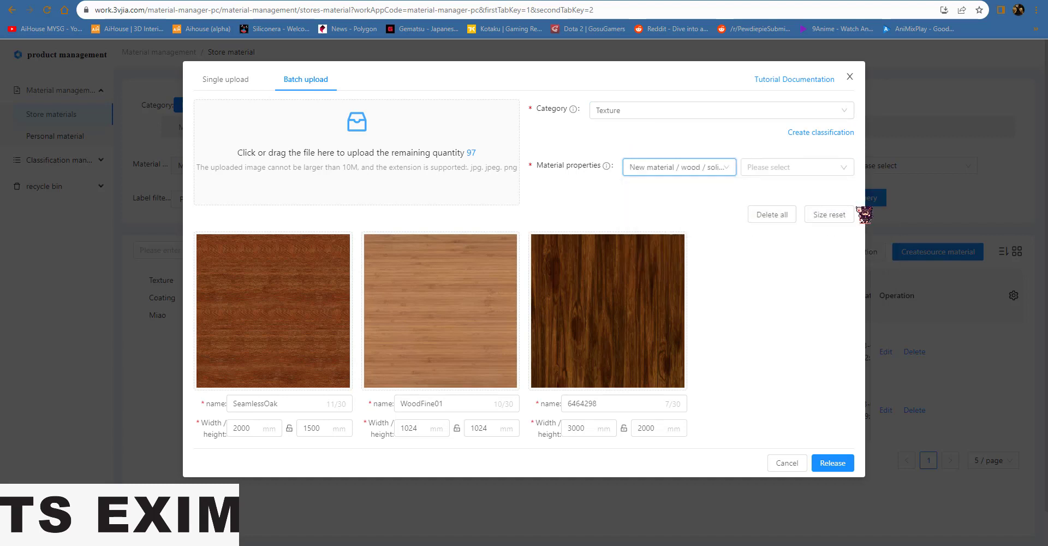
click(758, 167)
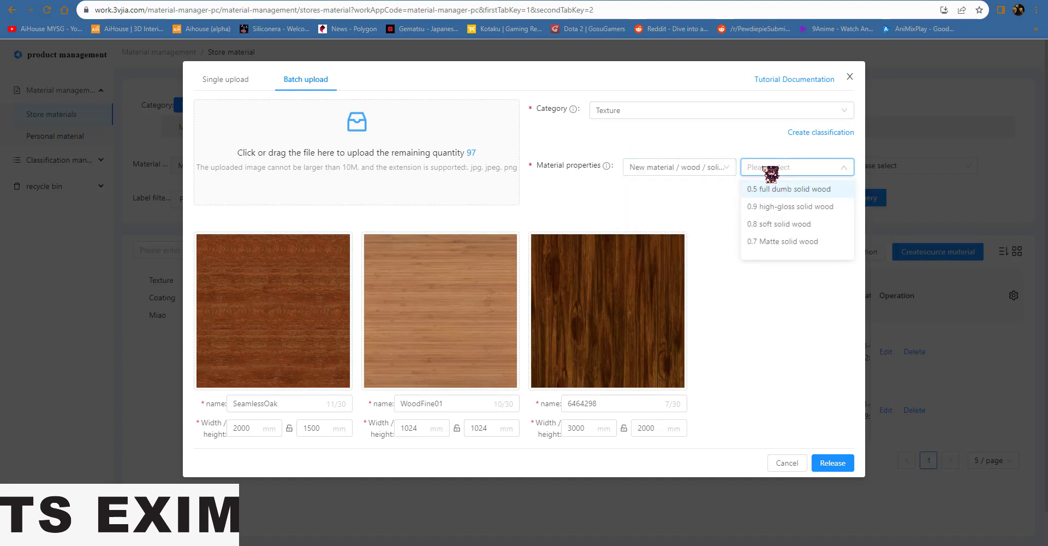
click(776, 241)
- Release the batch of wood materials and close the upload and material creation dialogs
mouse_move(621, 285)
click(849, 464)
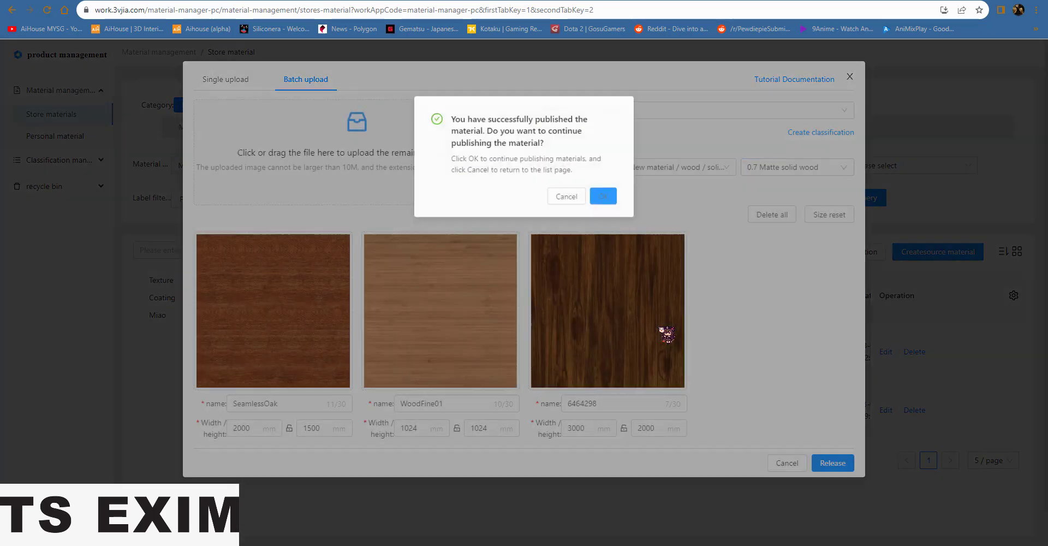
click(613, 192)
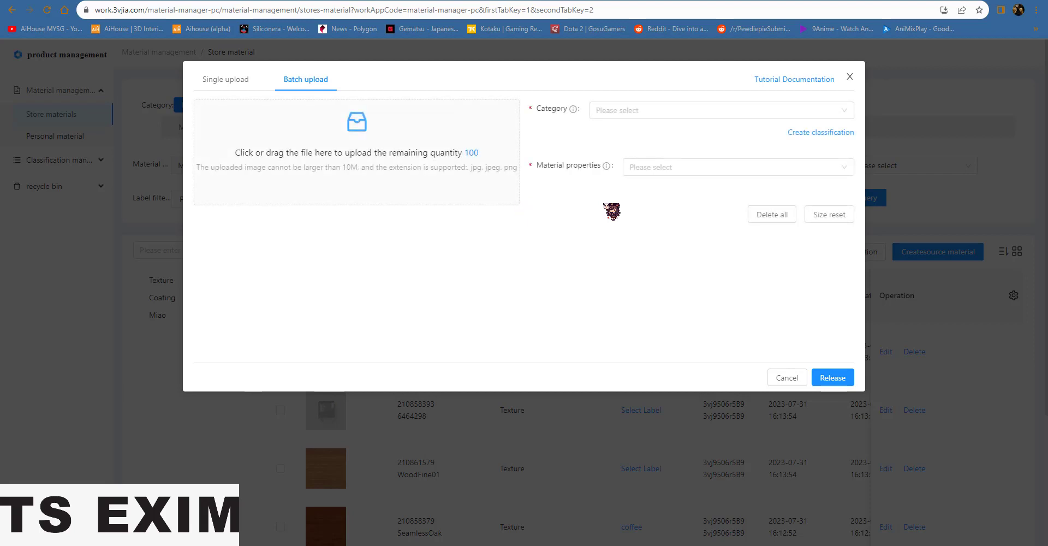
click(850, 77)
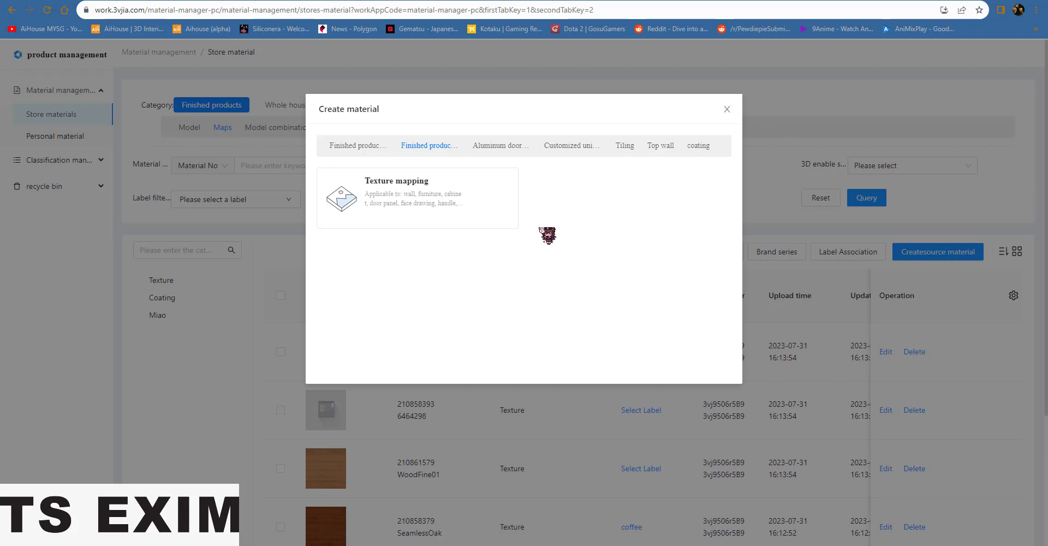
click(726, 110)
- Check the main pictures of the published textures in the store material list, enlarging the one for 6464298
scroll(339, 273, down, 2)
mouse_move(330, 321)
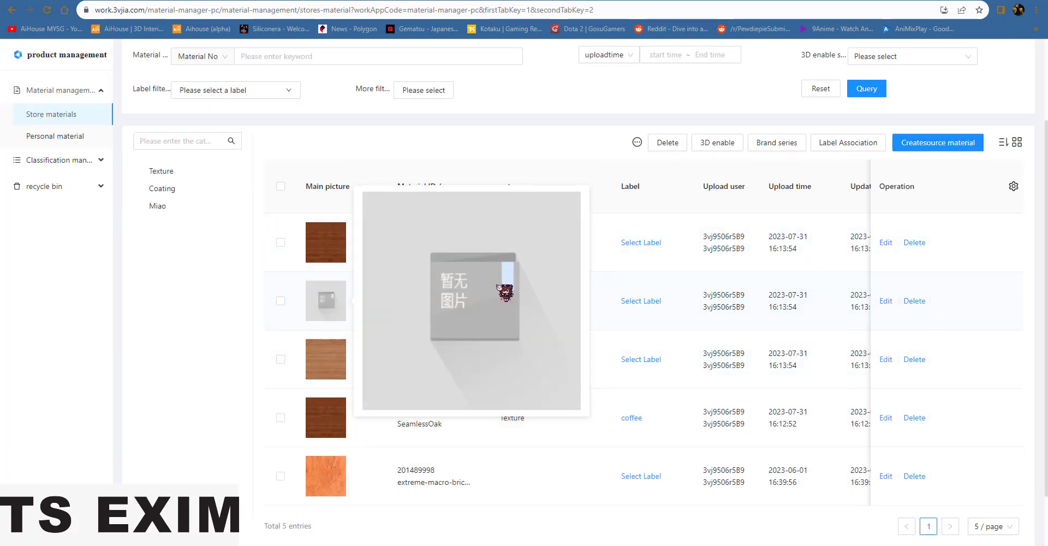
scroll(507, 235, up, 2)
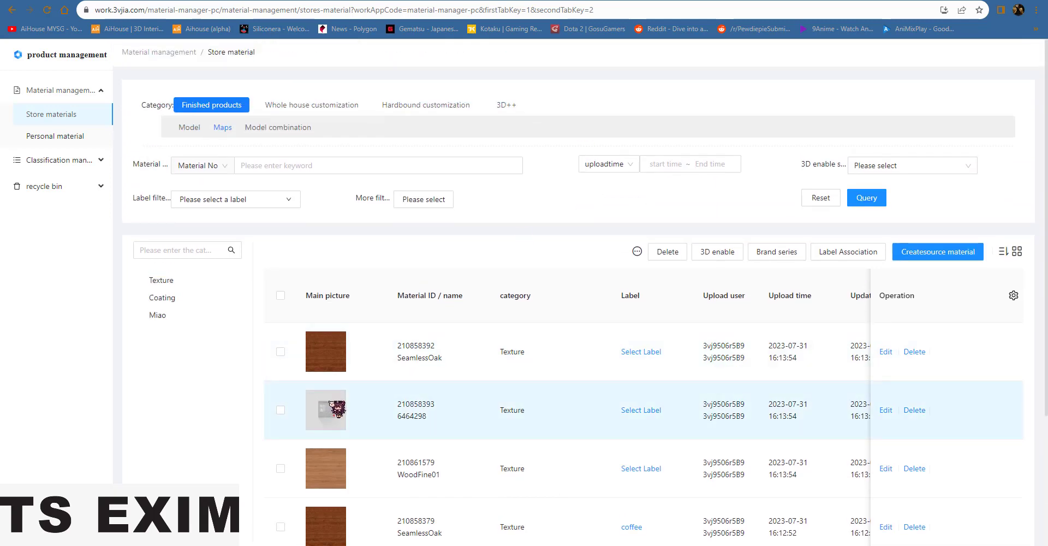
- Switch to the AiHouse site, launch the beta 3D design tool and dismiss its welcome window
click(101, 1)
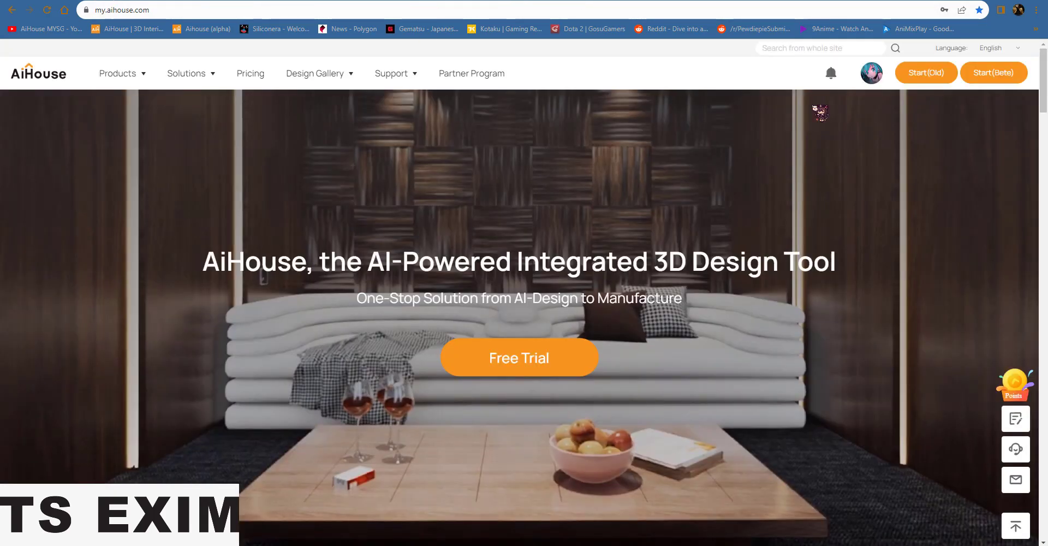
click(997, 76)
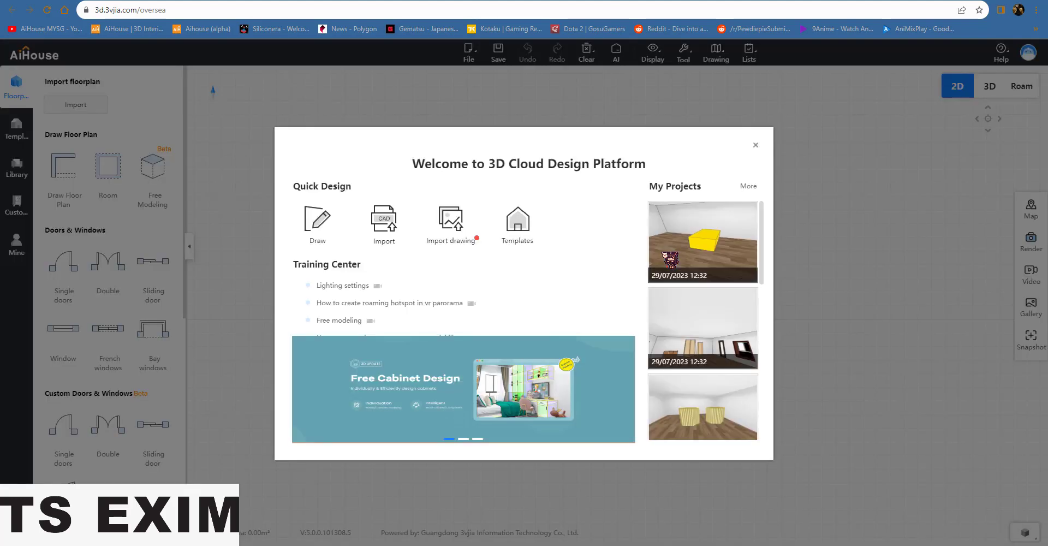
click(757, 145)
- Draw a rectangular room about 6260 by 7020 mm and show it in Roam view
click(108, 165)
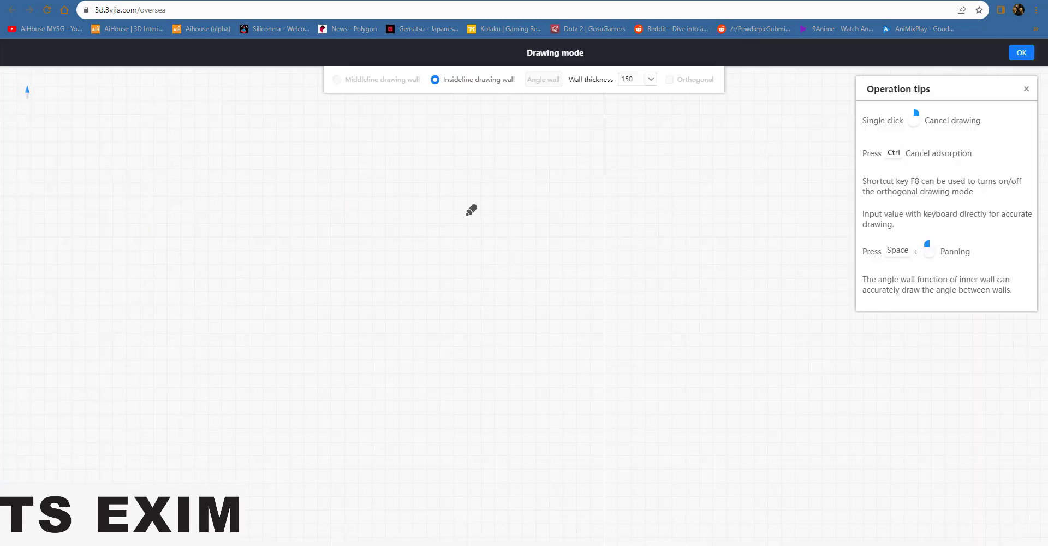
click(466, 215)
click(637, 406)
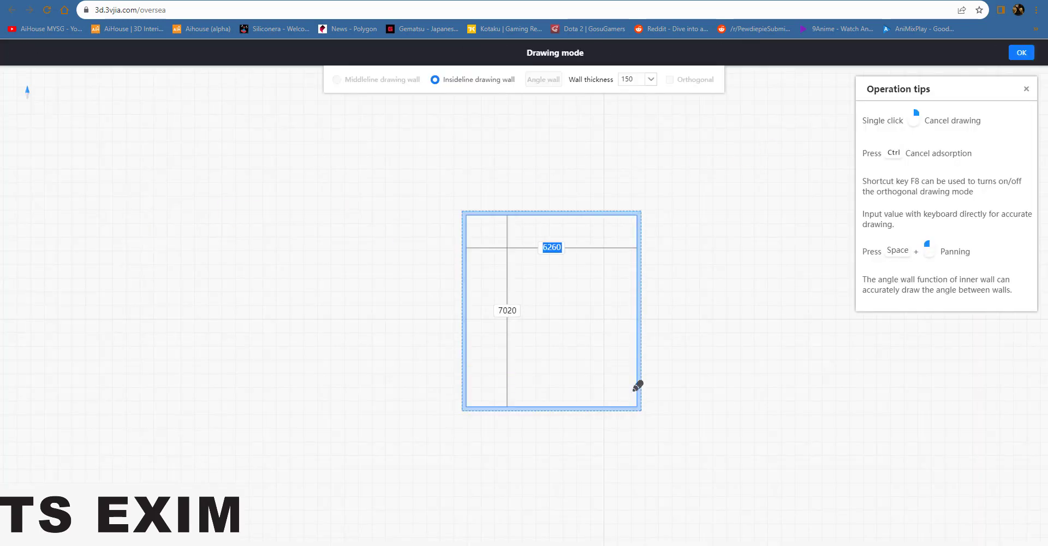
right_click(611, 353)
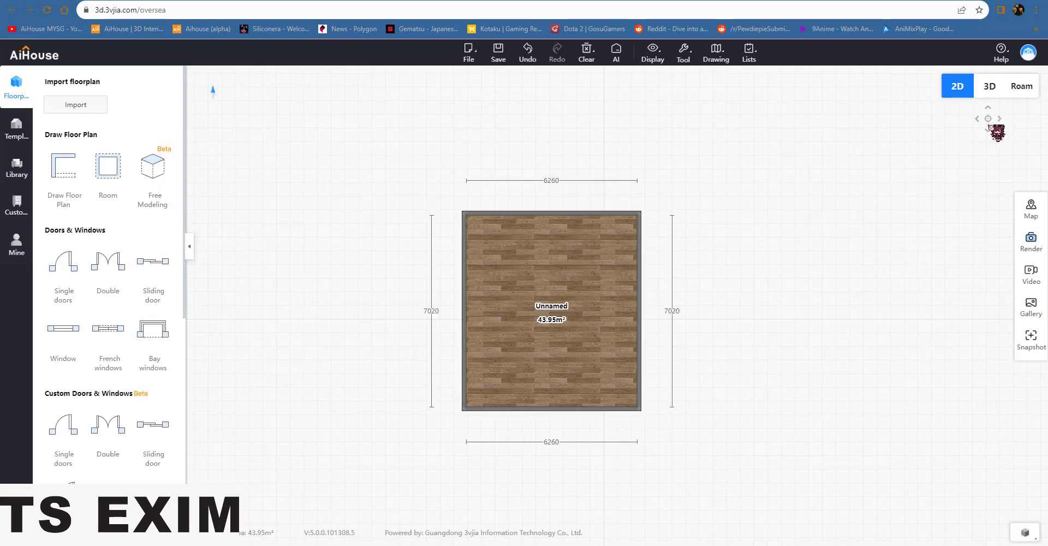
click(1020, 86)
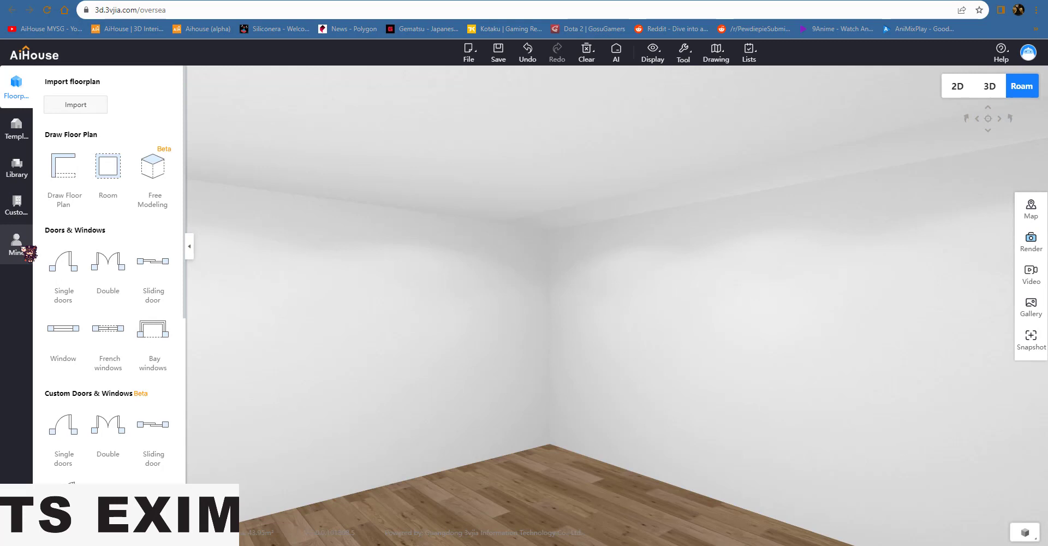
- Show the personally uploaded textures belonging to the Texture category
click(21, 245)
drag(527, 392, 495, 432)
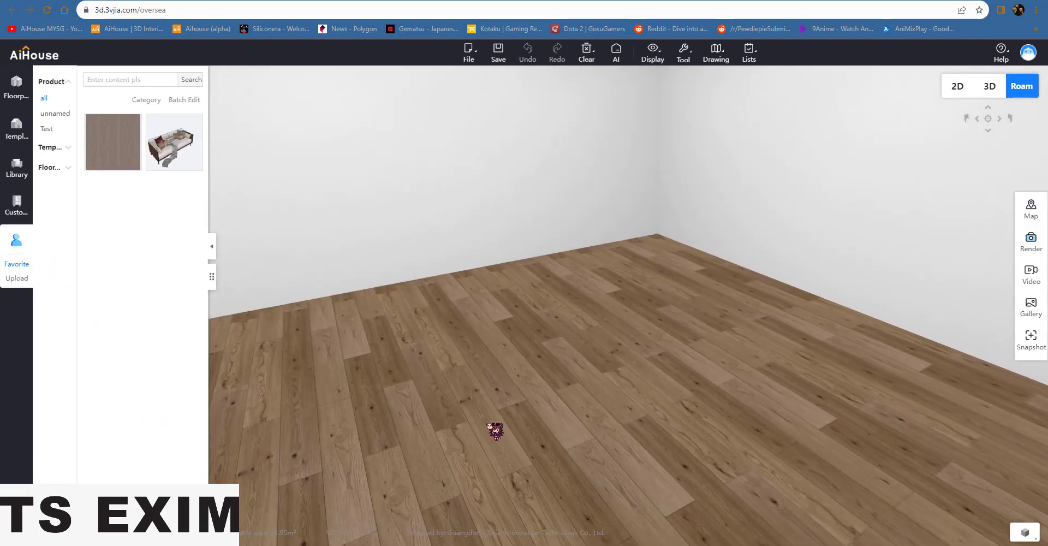
click(55, 148)
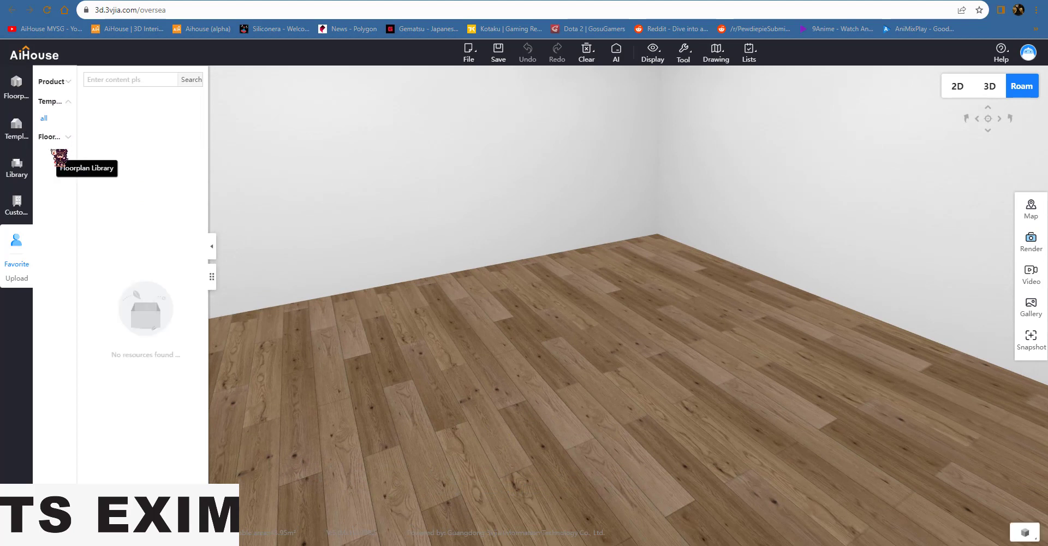
click(20, 278)
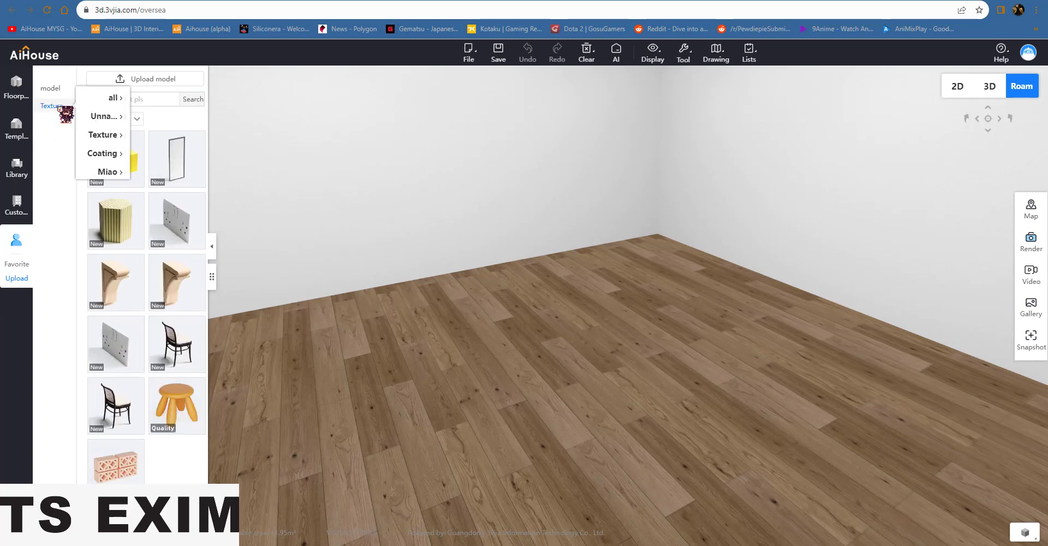
click(67, 112)
click(108, 140)
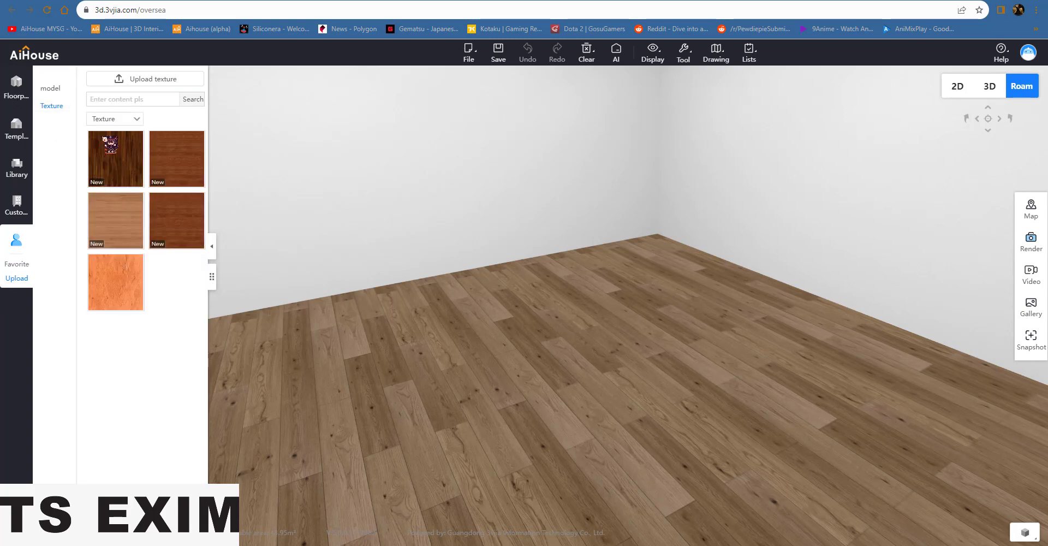
- Apply the uploaded SeamlessOak texture to the room's back wall and the WoodFine01 texture to the floor
drag(420, 228, 181, 216)
click(116, 158)
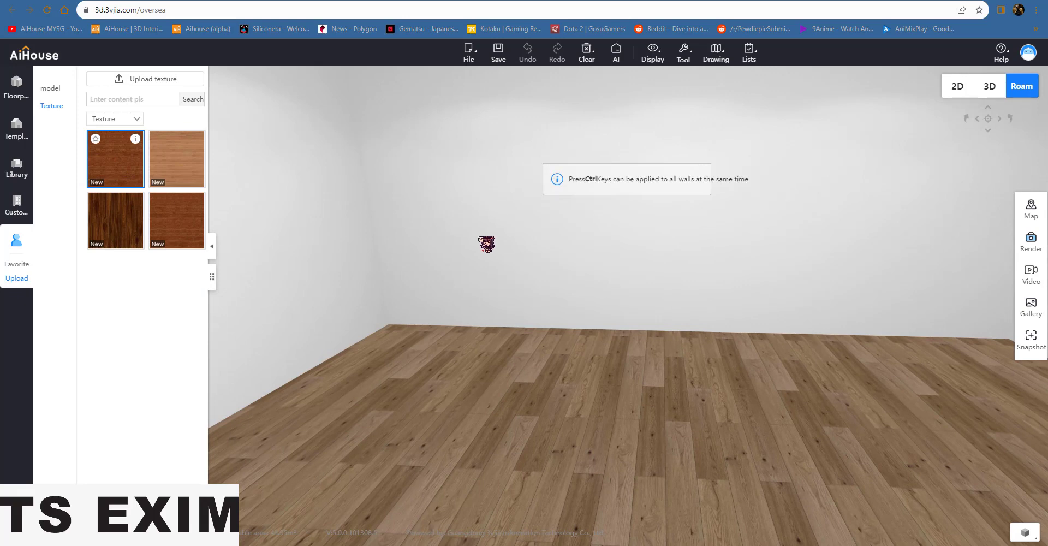
click(417, 287)
click(198, 175)
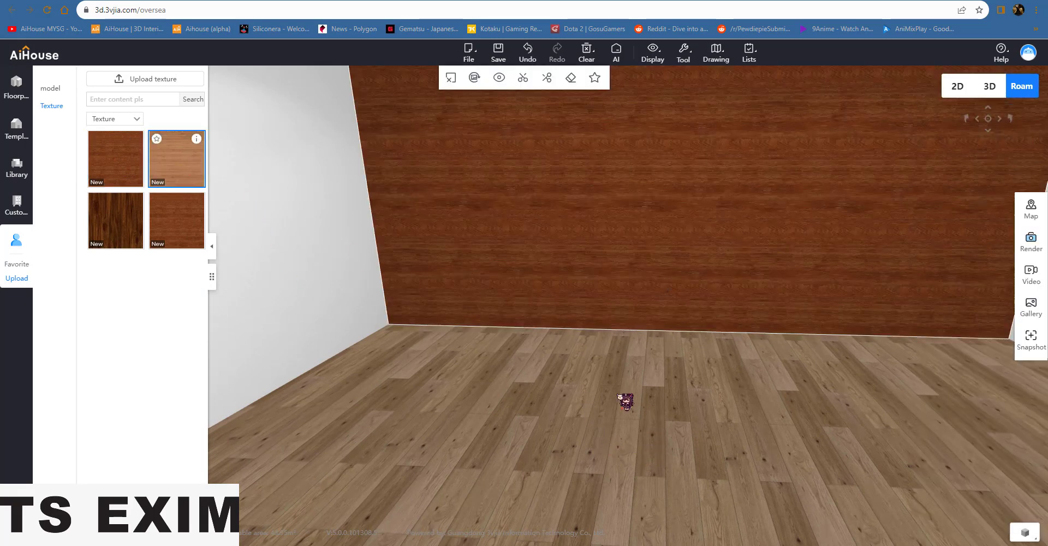
click(649, 406)
- Apply the dark 6464298 wood texture to the blank wall adjoining the SeamlessOak wall and look over the textured room
drag(758, 445, 622, 330)
click(110, 240)
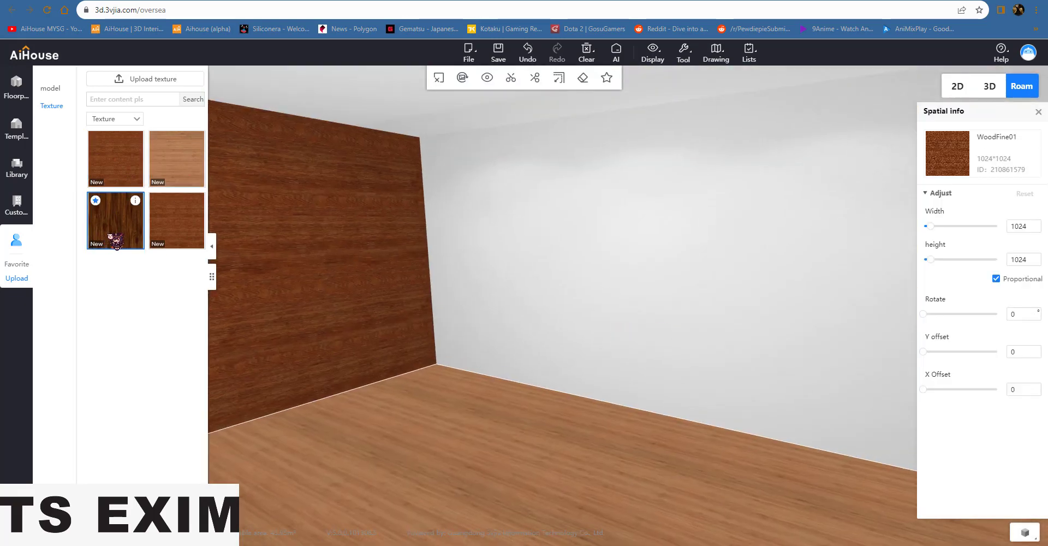
click(673, 263)
drag(611, 431, 705, 299)
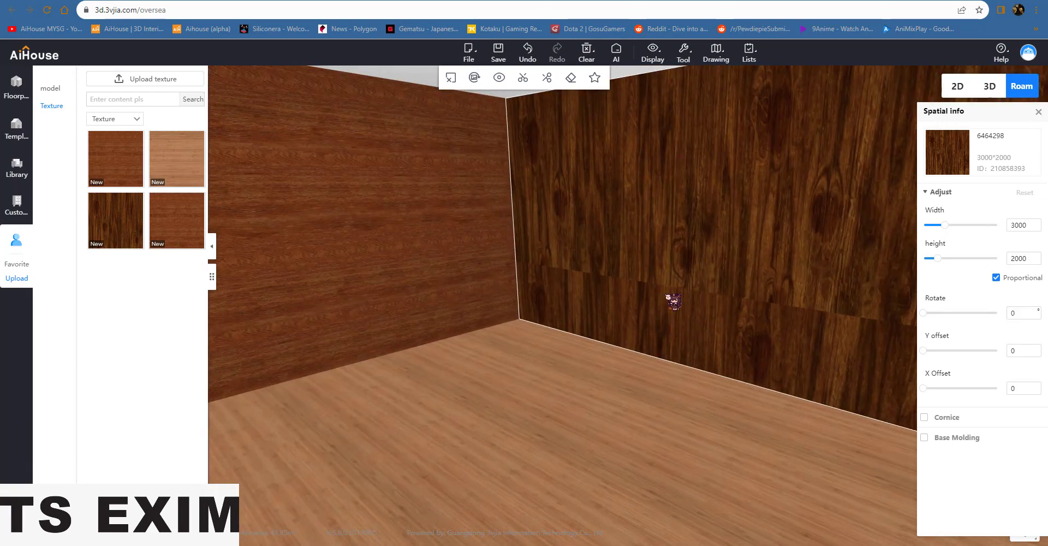
drag(537, 268, 572, 289)
drag(561, 322, 559, 324)
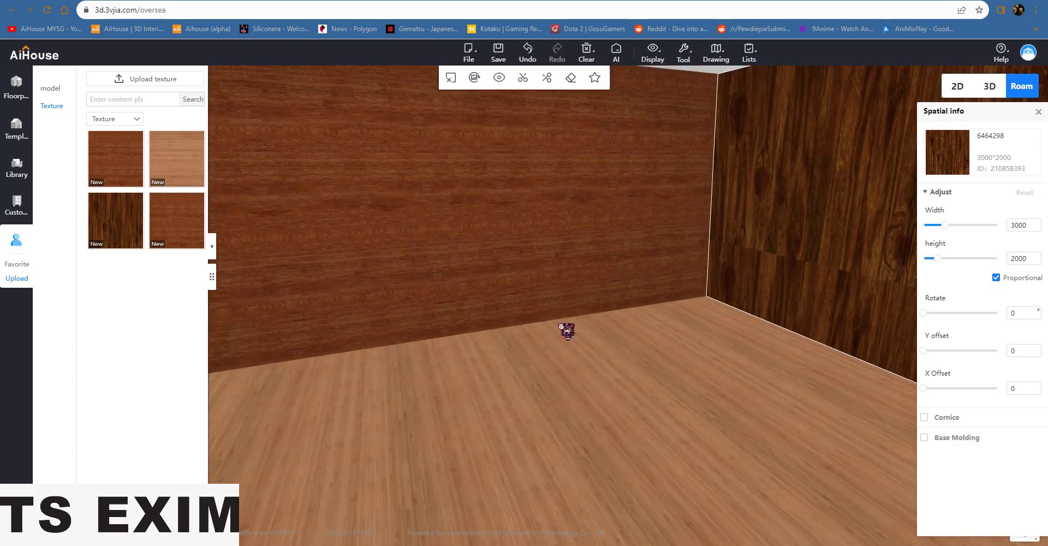